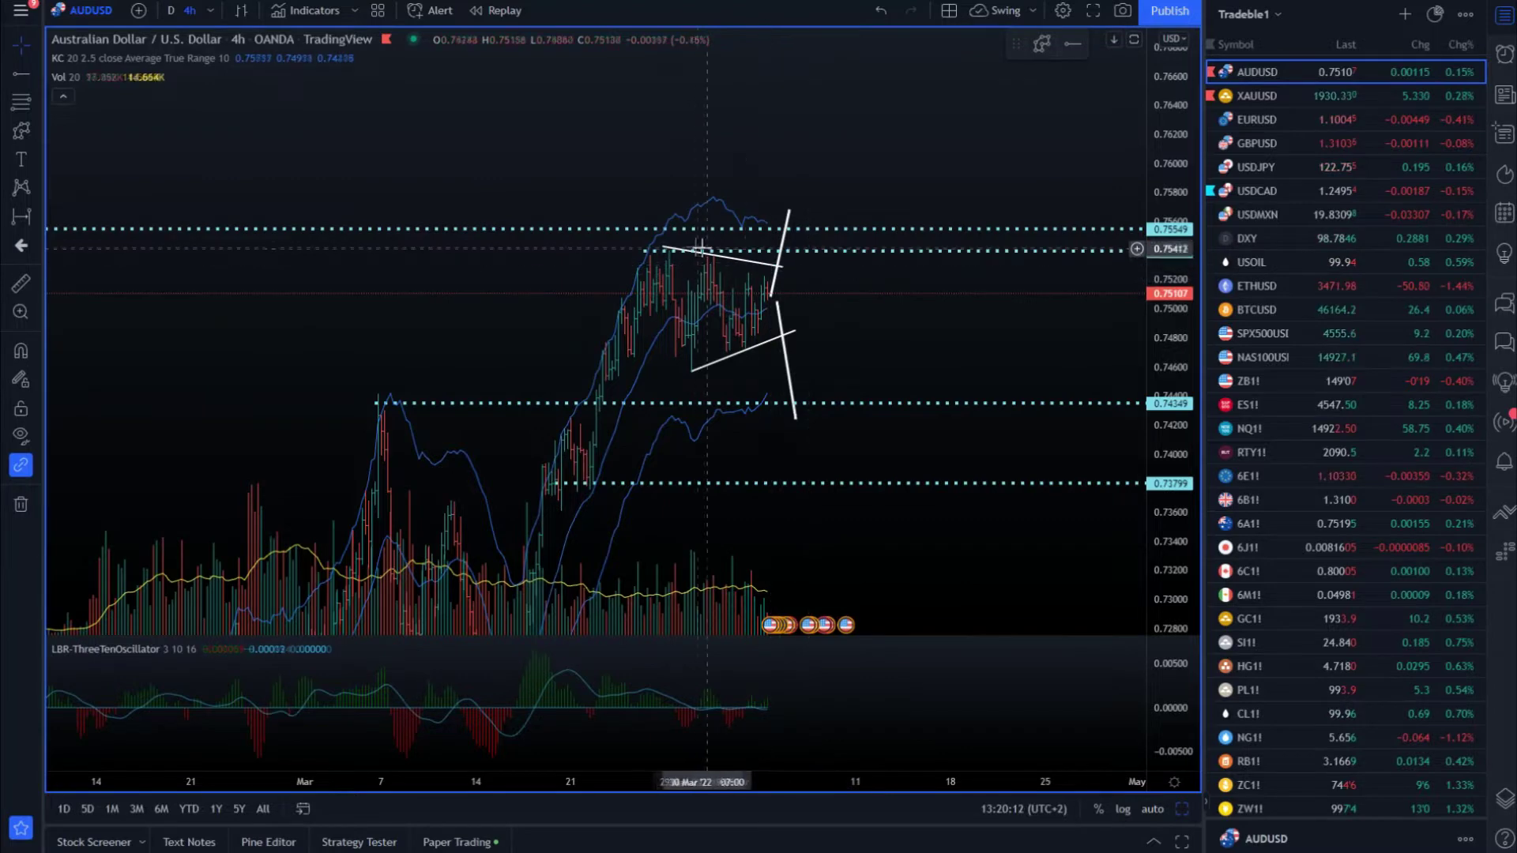
{"action": "scroll", "coordinate": [855, 303], "scroll_direction": "down", "scroll_amount": 3}
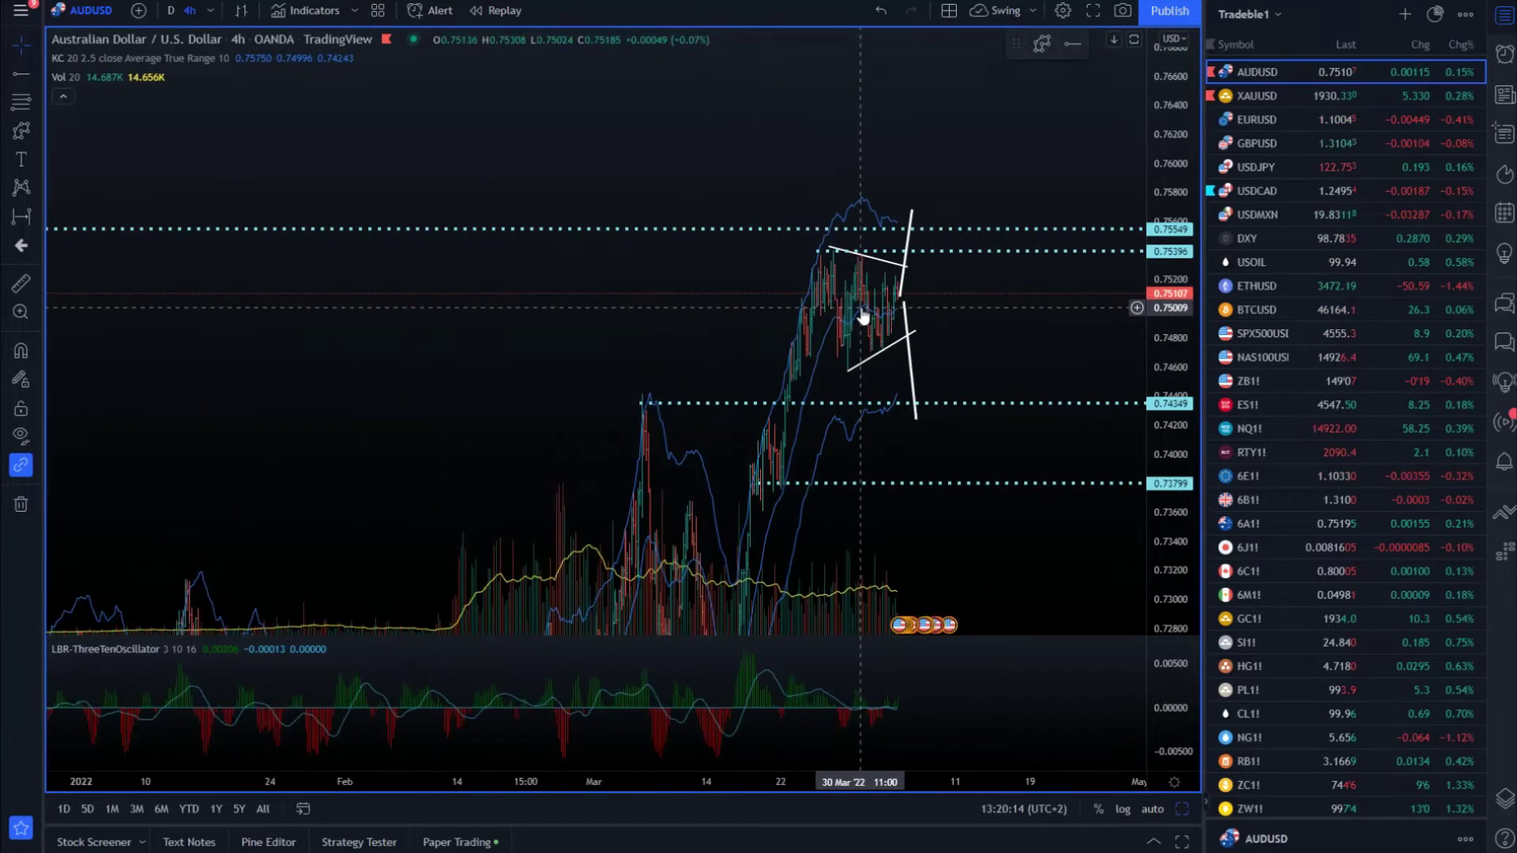
{"action": "scroll", "coordinate": [863, 315], "scroll_direction": "up", "scroll_amount": 3}
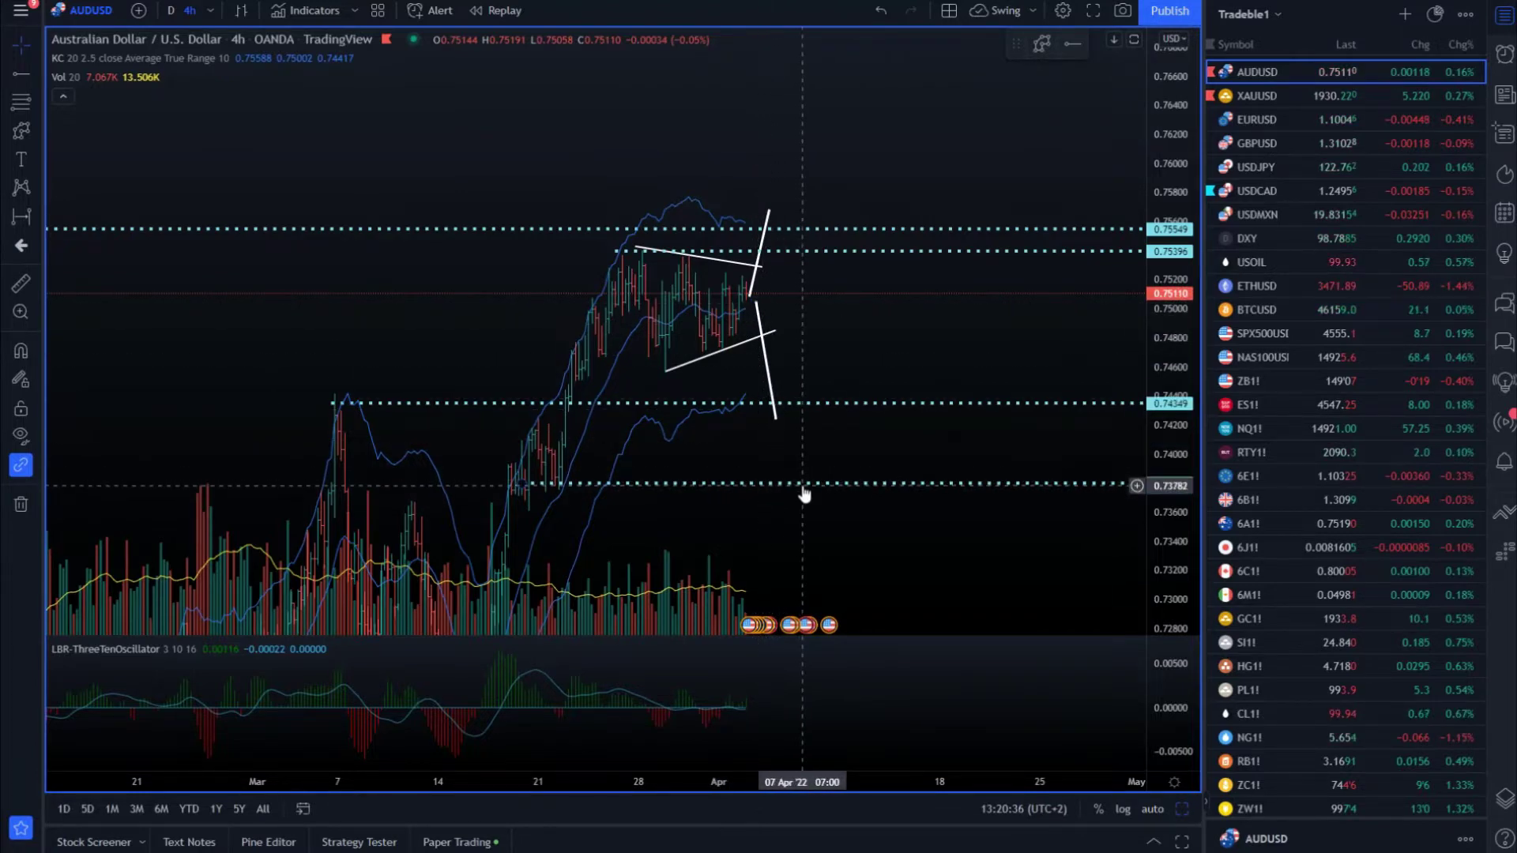
{"action": "scroll", "coordinate": [803, 493], "scroll_direction": "down", "scroll_amount": 5}
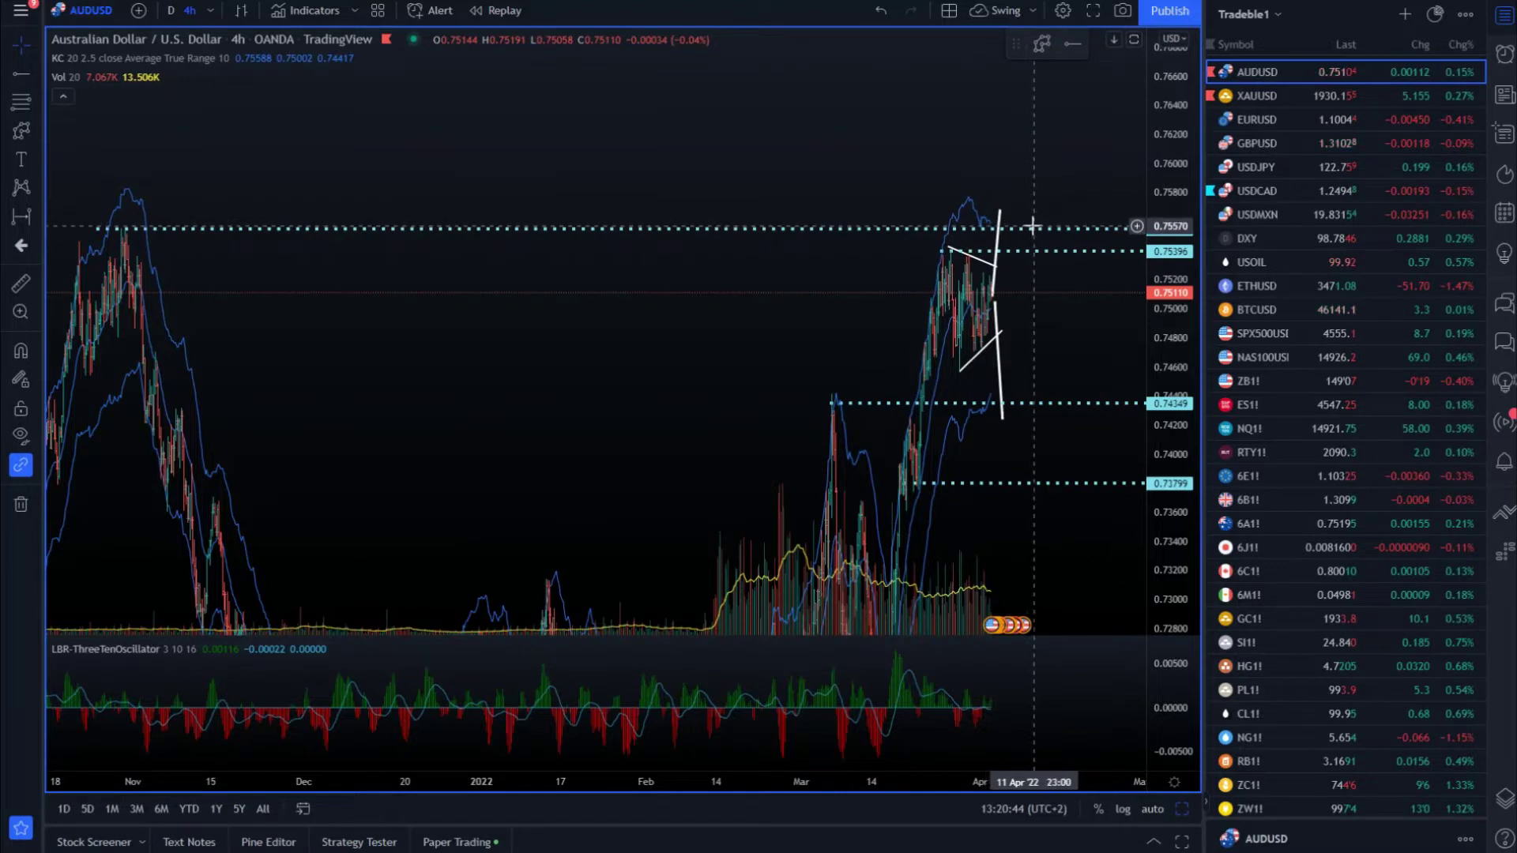
{"action": "scroll", "coordinate": [1032, 227], "scroll_direction": "down", "scroll_amount": 5}
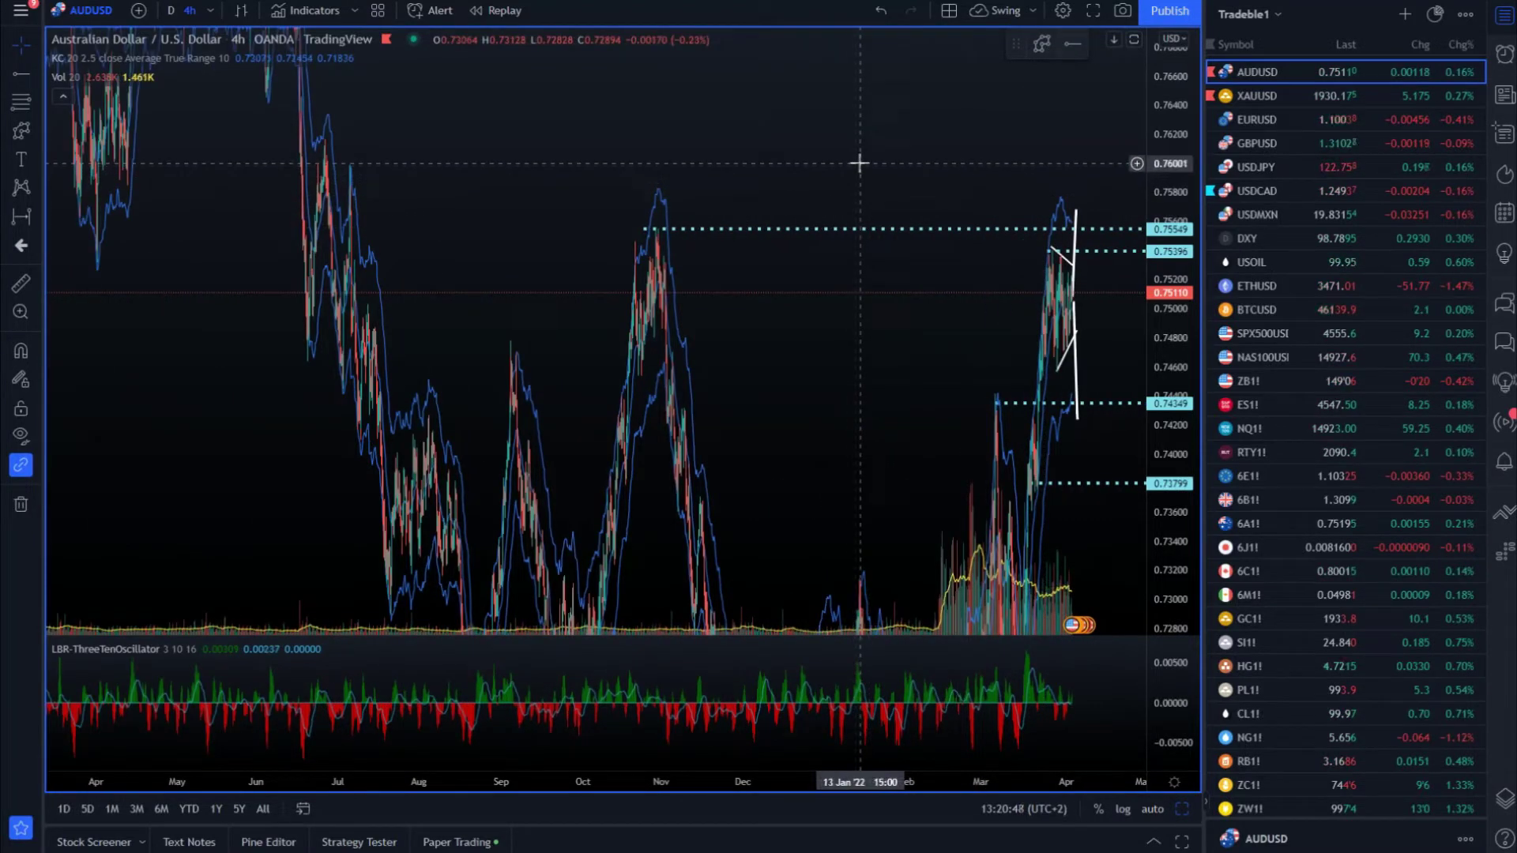
{"action": "scroll", "coordinate": [857, 162], "scroll_direction": "up", "scroll_amount": 5}
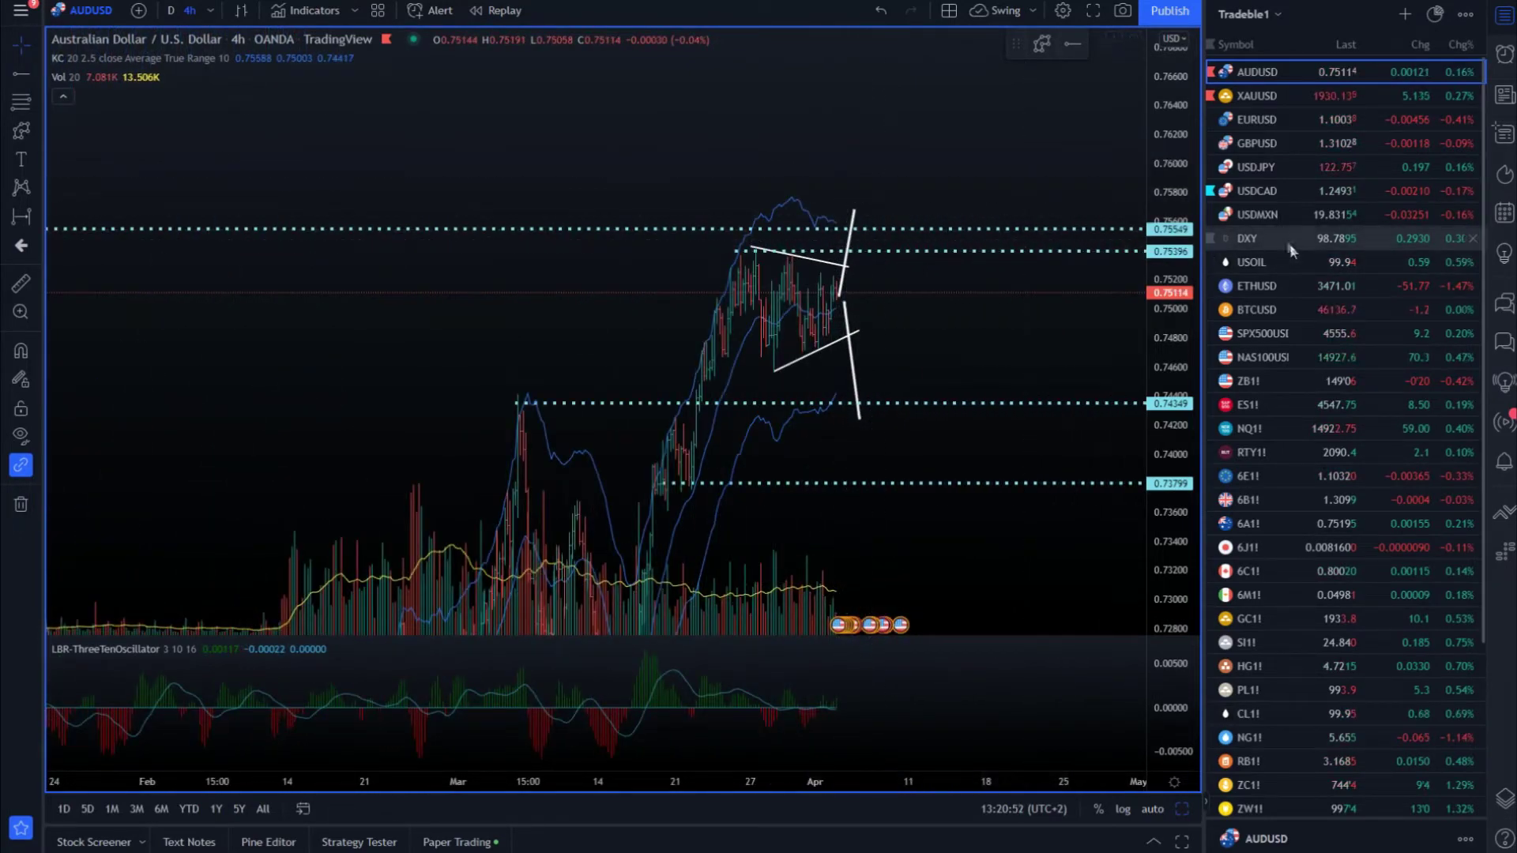
{"action": "left_click", "coordinate": [1302, 98]}
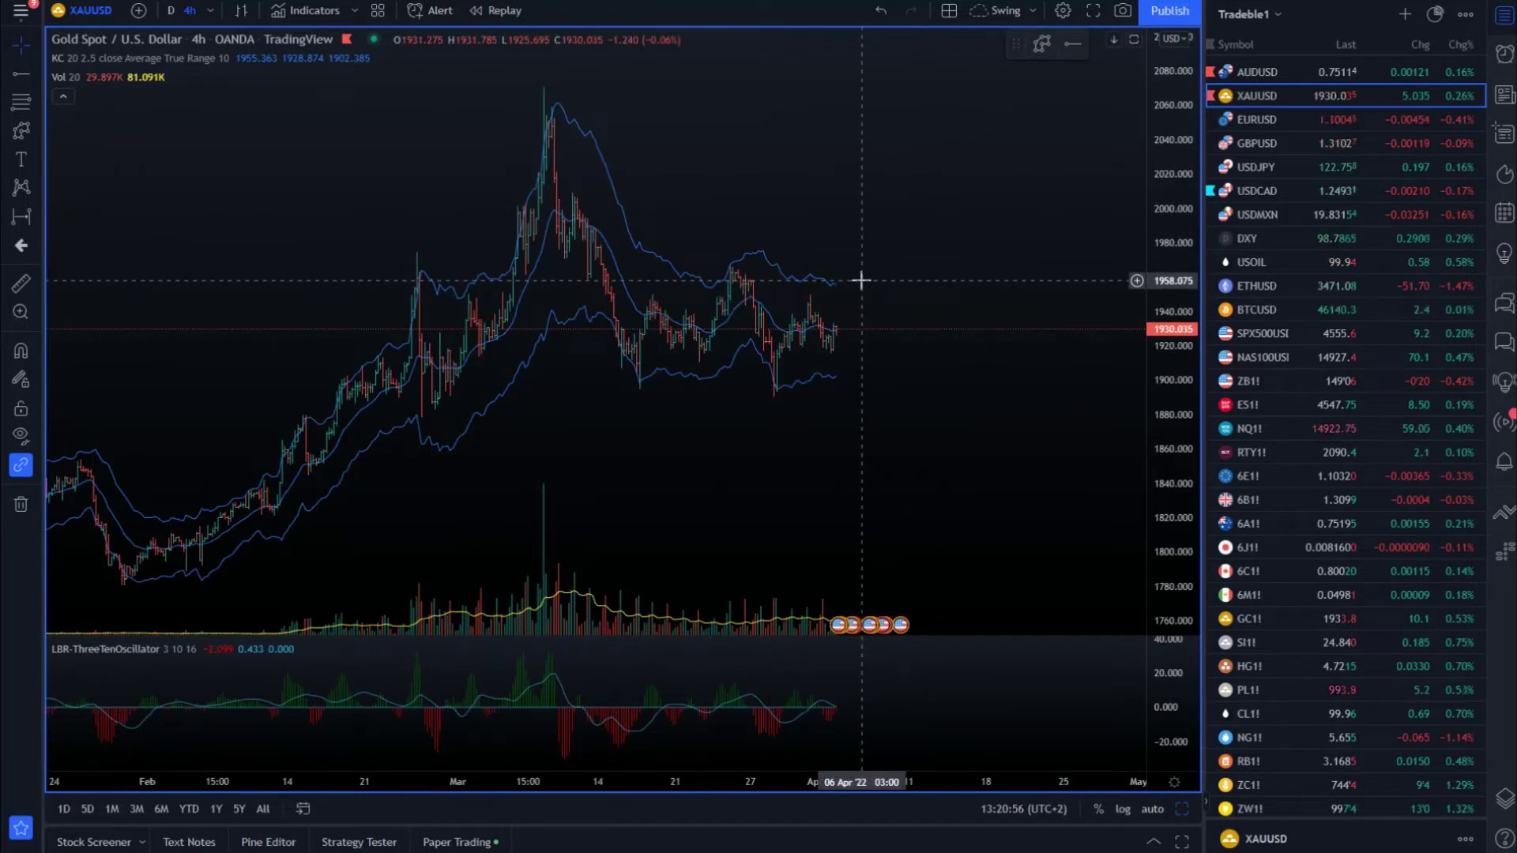
Draw a rectangle around gold's mid-March to early-April consolidation range
{"action": "scroll", "coordinate": [822, 261], "scroll_direction": "up", "scroll_amount": 2}
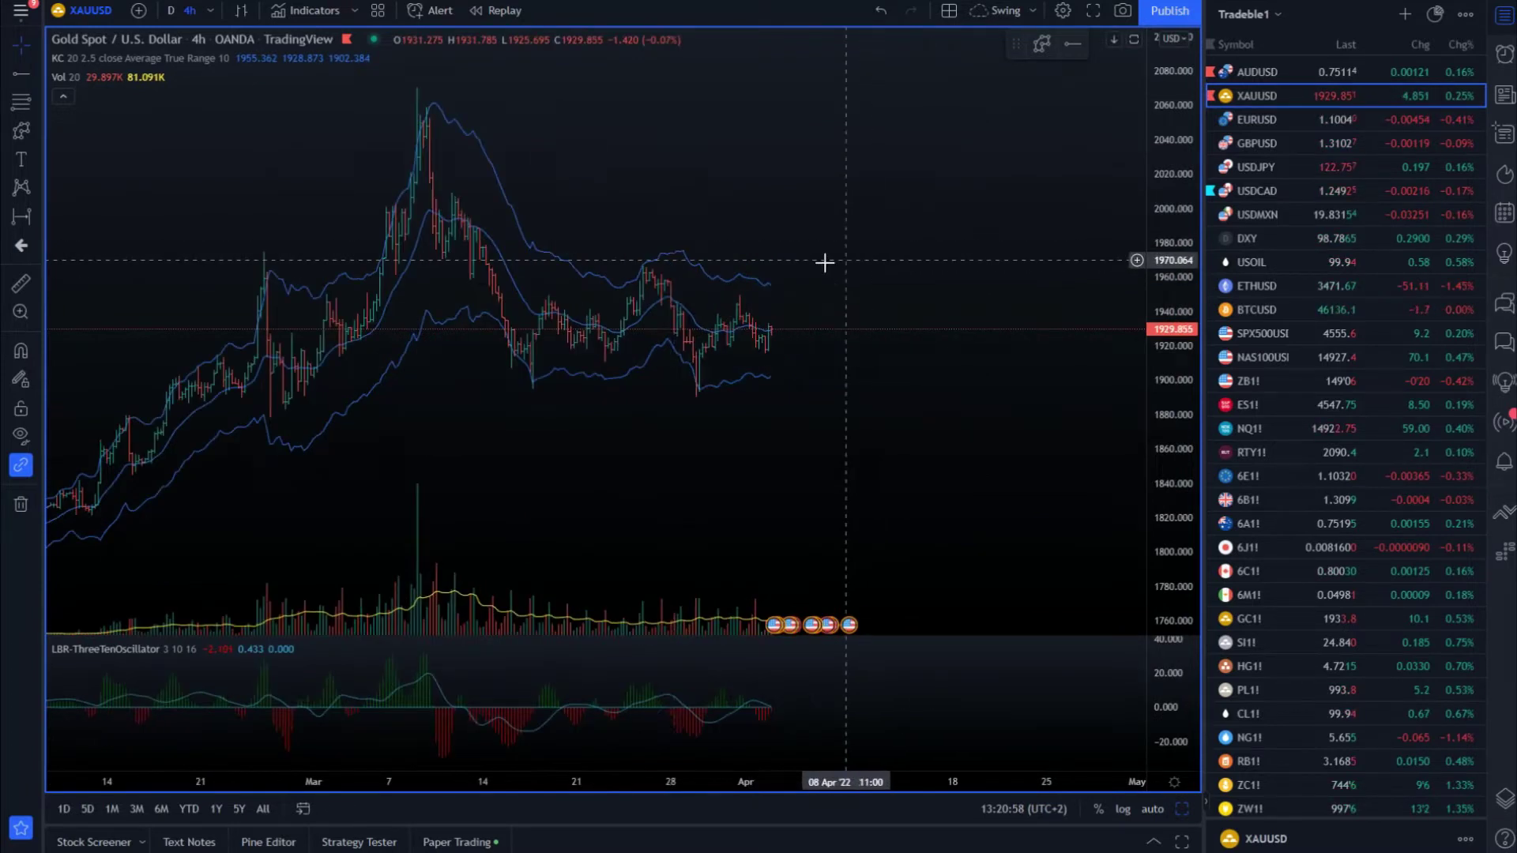
{"action": "left_click", "coordinate": [36, 130]}
{"action": "left_click", "coordinate": [70, 194]}
{"action": "left_click_drag", "start_coordinate": [493, 269], "coordinate": [839, 391]}
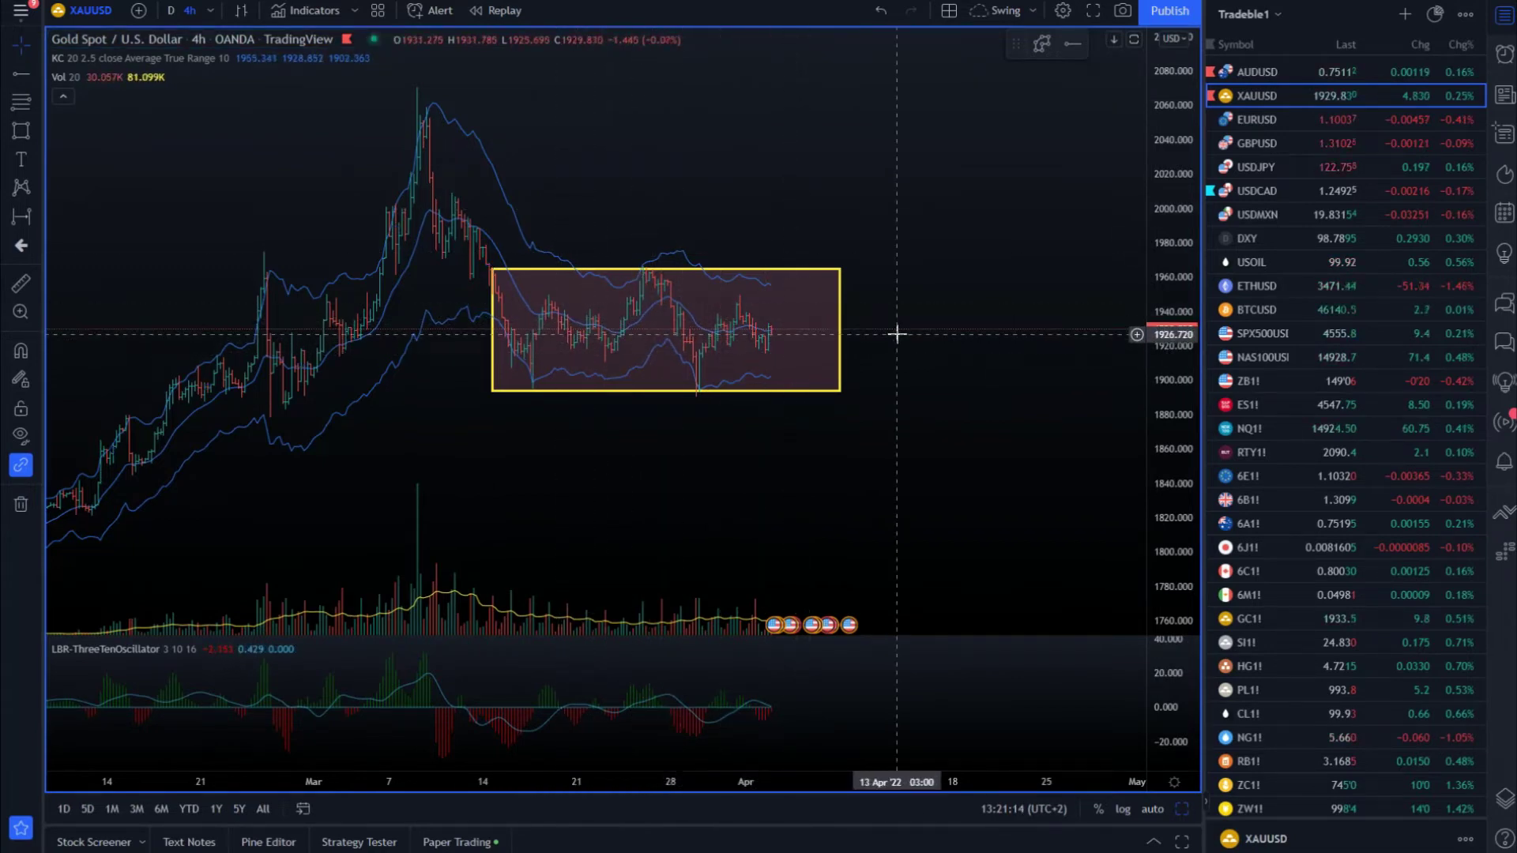
Try a line from the late-February low, then cancel it and dismiss the chart context menu
{"action": "scroll", "coordinate": [896, 333], "scroll_direction": "down", "scroll_amount": 3}
{"action": "left_click", "coordinate": [1042, 43]}
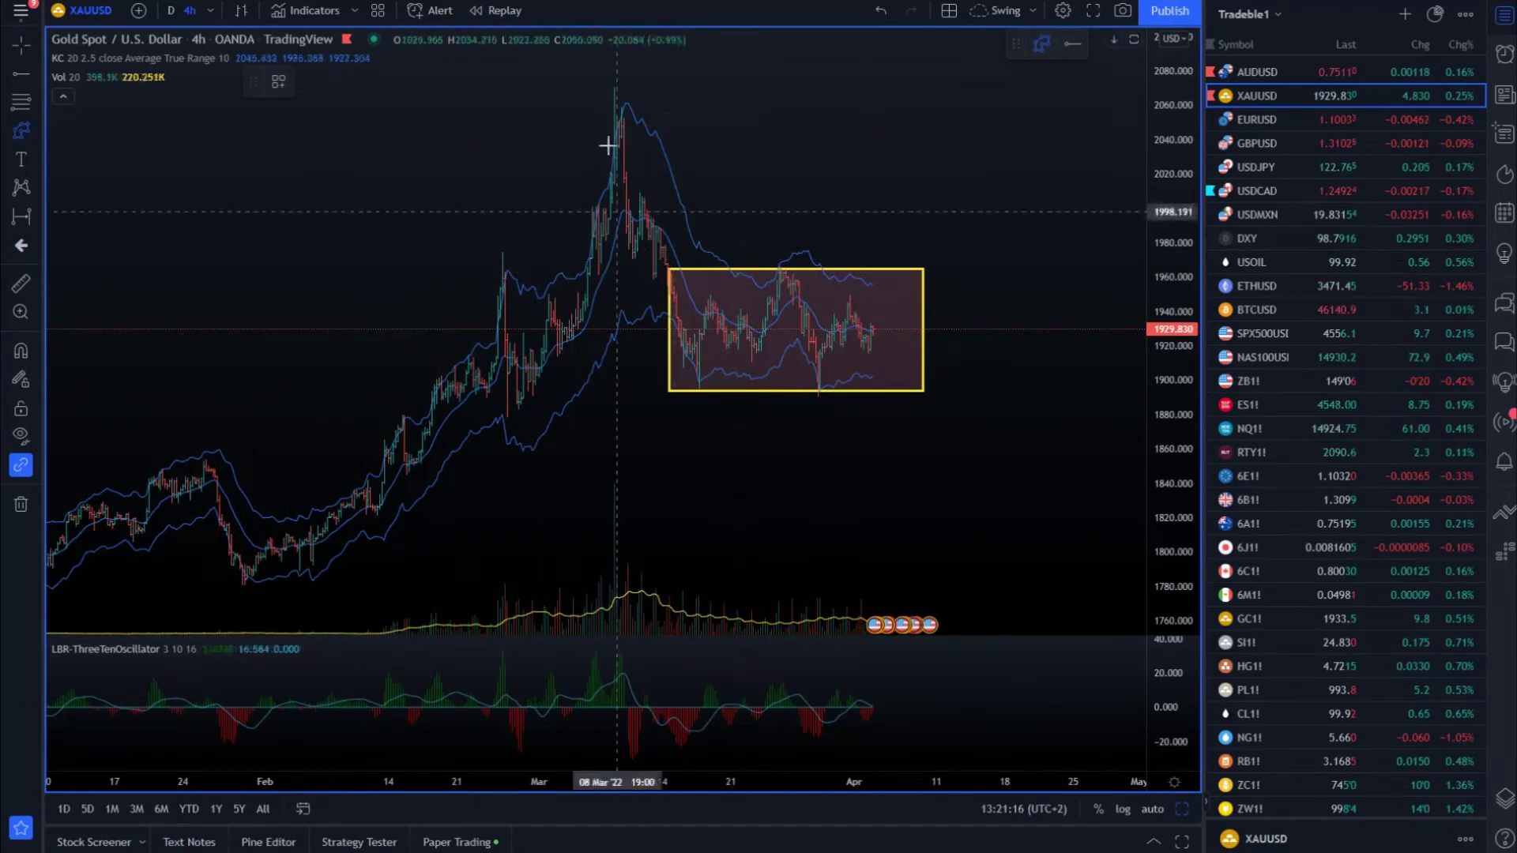
{"action": "left_click", "coordinate": [507, 416]}
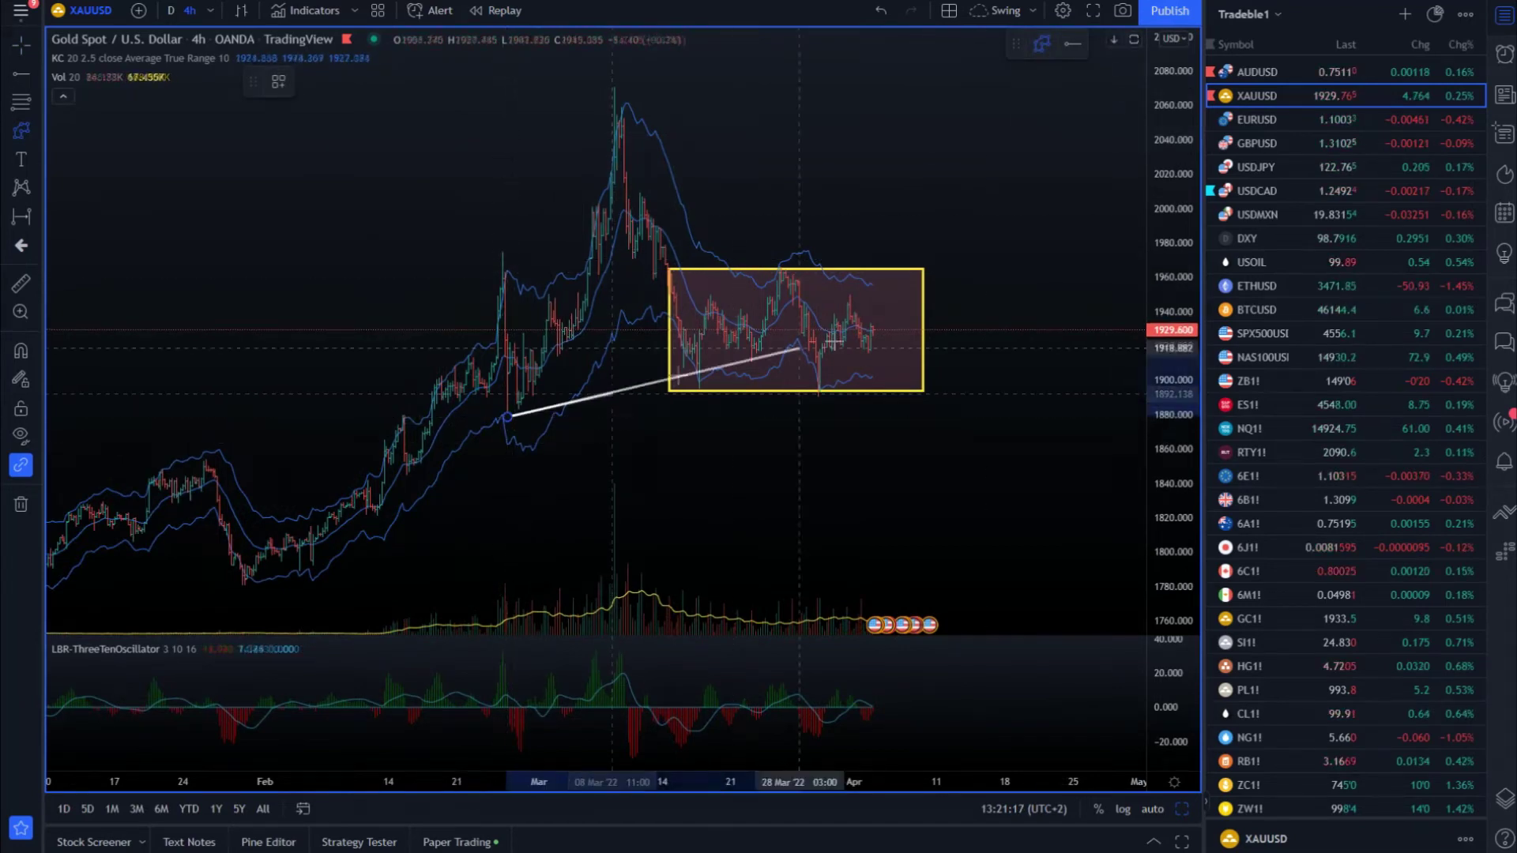
{"action": "left_click", "coordinate": [936, 342]}
{"action": "key", "text": "Escape"}
{"action": "right_click", "coordinate": [576, 237]}
{"action": "key", "text": "Escape"}
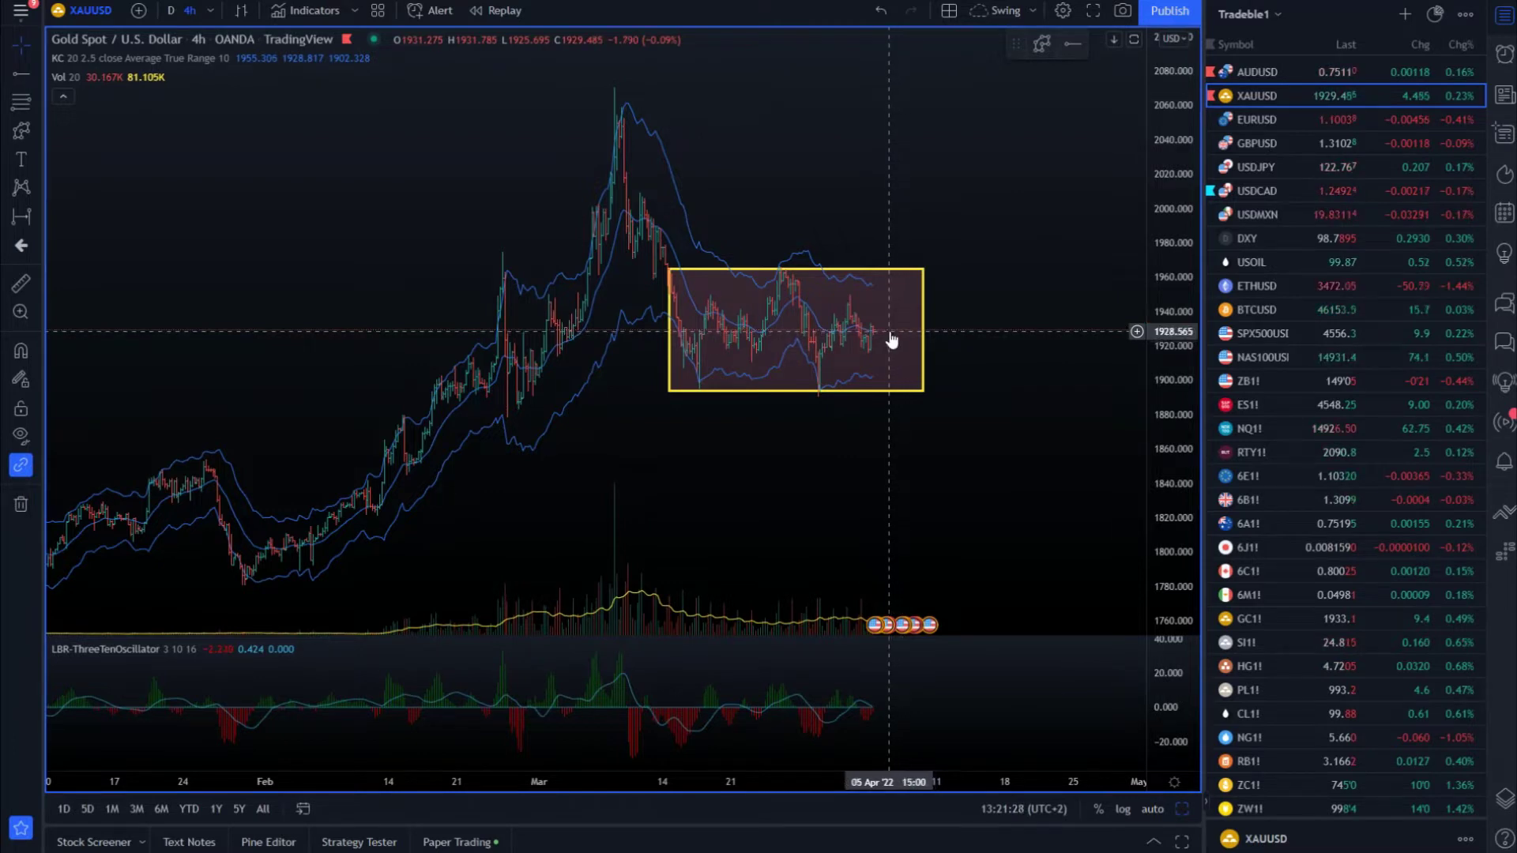
Draw a downward projected path from the box's right edge to a low near 1,800
{"action": "left_click", "coordinate": [1039, 51]}
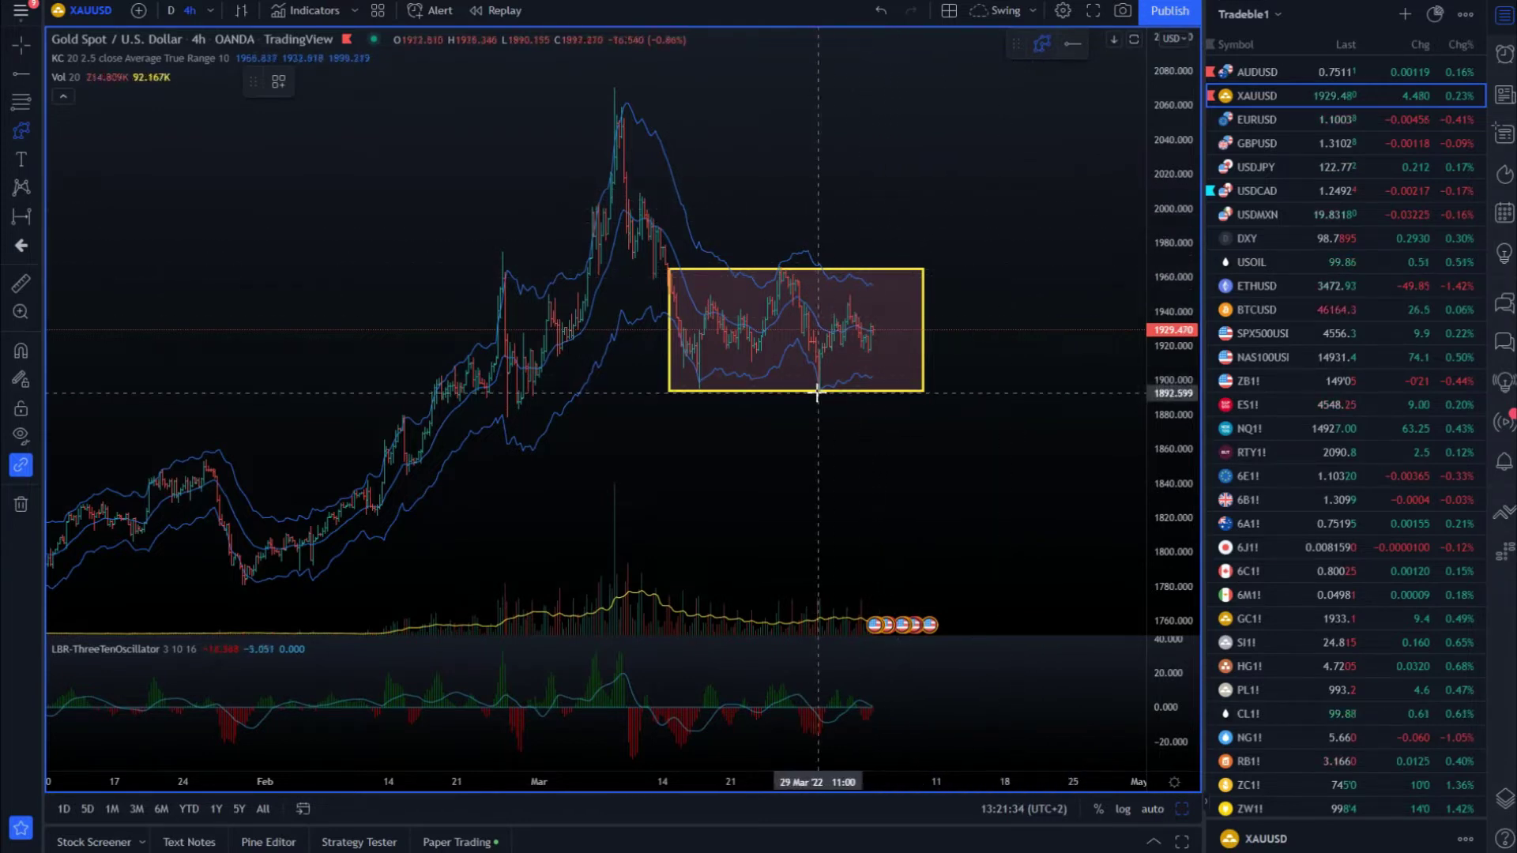
{"action": "left_click", "coordinate": [882, 326]}
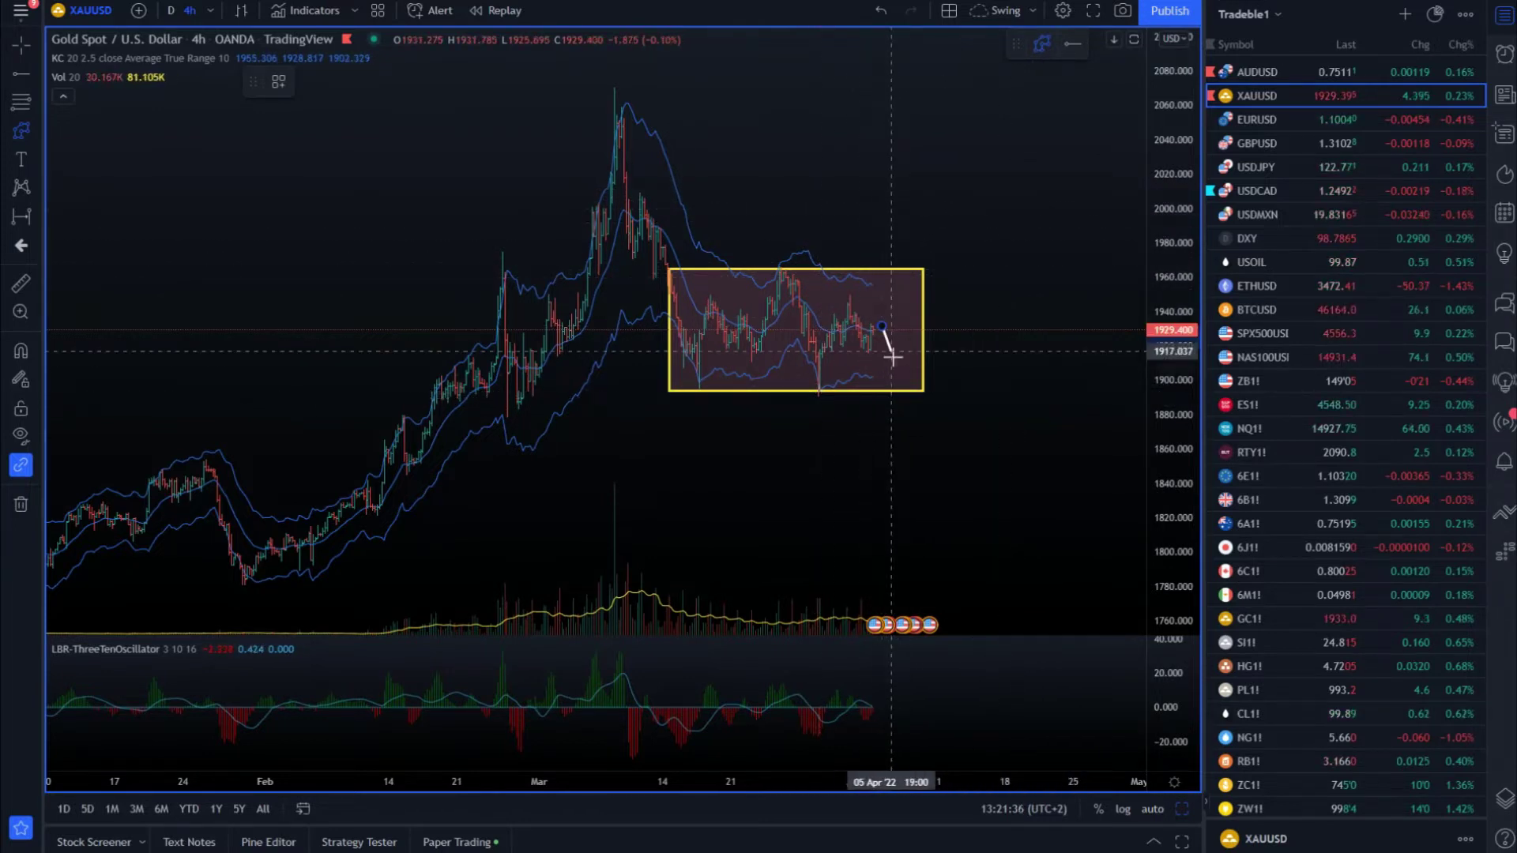
{"action": "left_click", "coordinate": [918, 433]}
{"action": "left_click", "coordinate": [957, 395]}
{"action": "double_click", "coordinate": [1027, 548]}
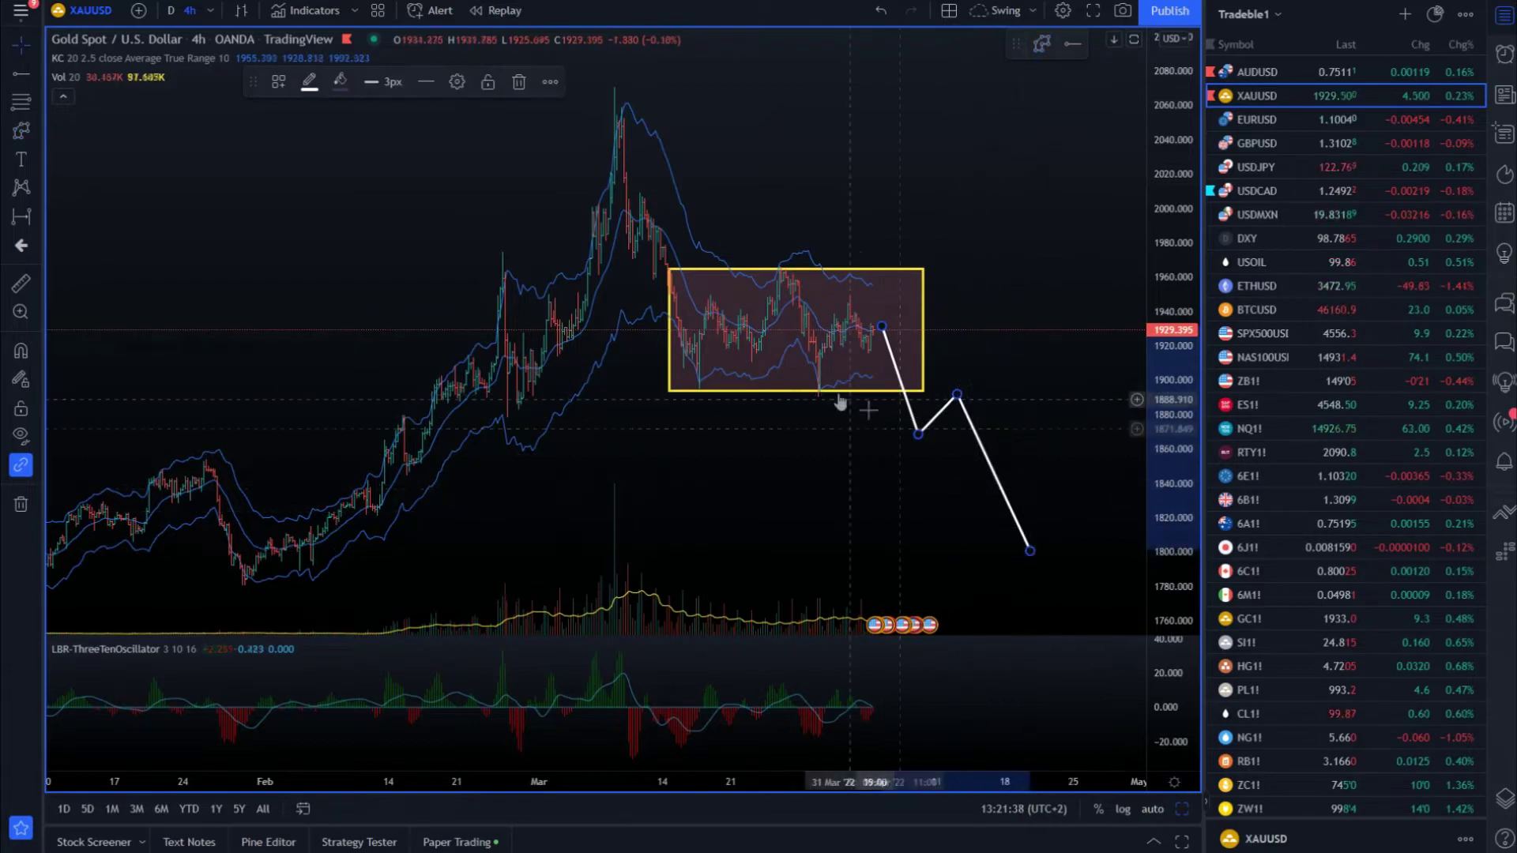
Add a Fixed Range Volume Profile spanning July to late January
{"action": "scroll", "coordinate": [964, 406], "scroll_direction": "down", "scroll_amount": 3}
{"action": "left_click_drag", "start_coordinate": [604, 292], "coordinate": [471, 264]}
{"action": "scroll", "coordinate": [559, 288], "scroll_direction": "down", "scroll_amount": 2}
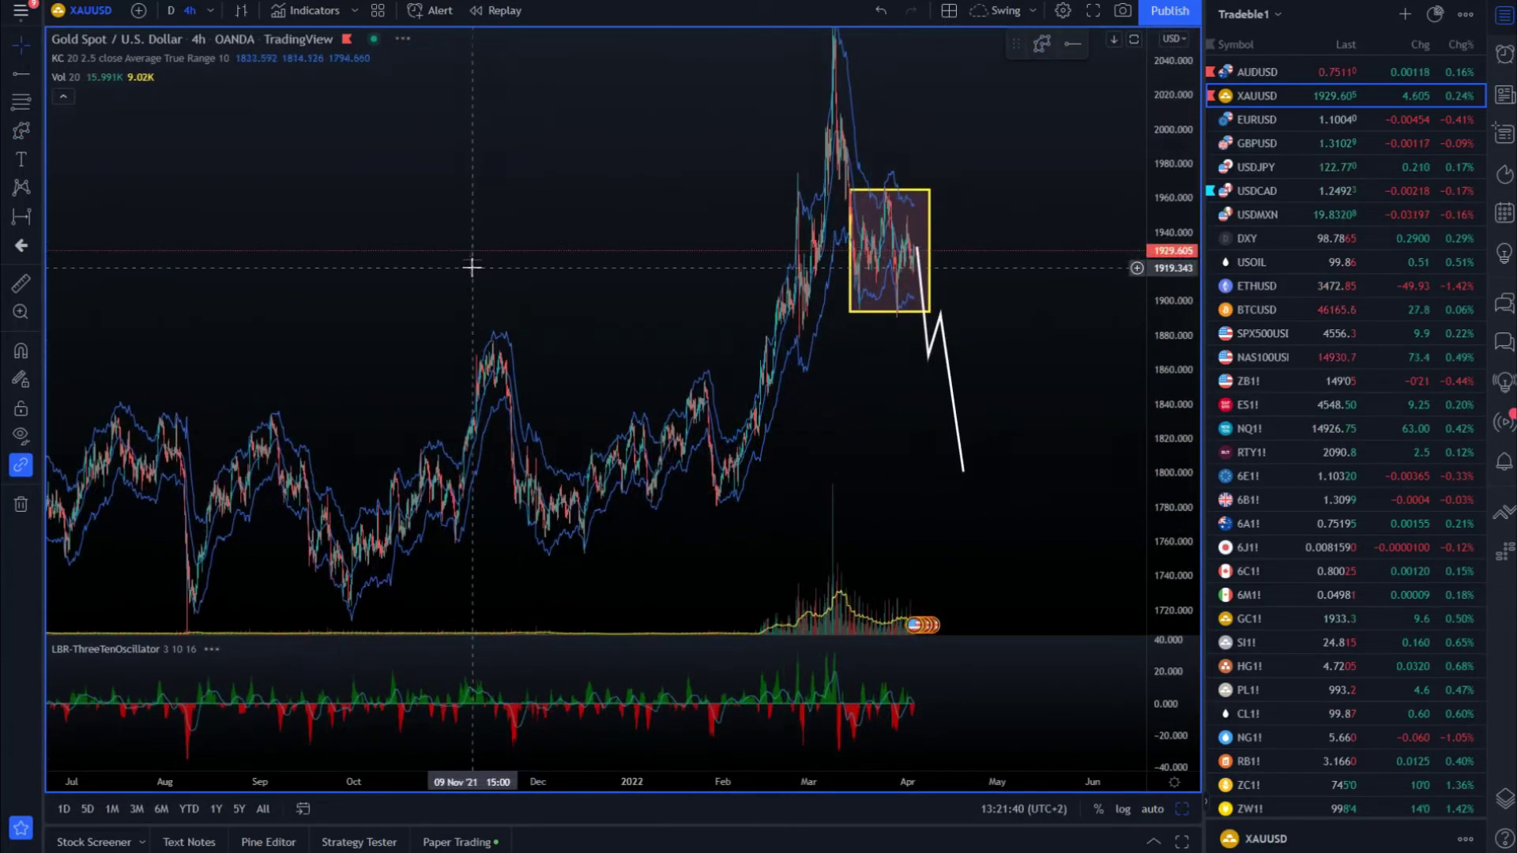
{"action": "scroll", "coordinate": [444, 163], "scroll_direction": "down", "scroll_amount": 1}
{"action": "left_click", "coordinate": [316, 11]}
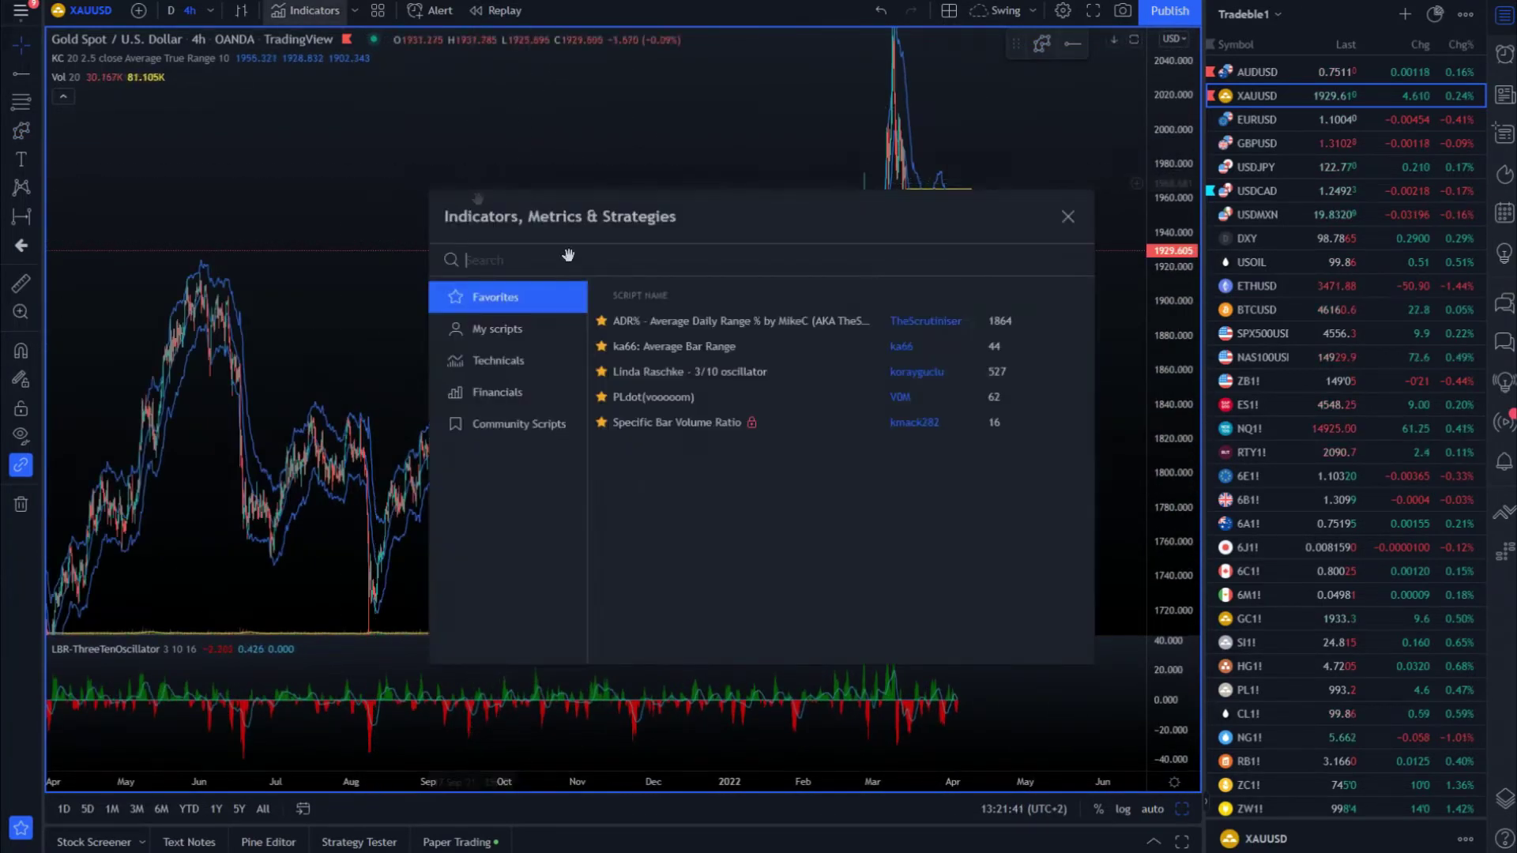
{"action": "left_click", "coordinate": [542, 361]}
{"action": "left_click", "coordinate": [1068, 216]}
{"action": "left_click", "coordinate": [240, 495]}
{"action": "left_click", "coordinate": [835, 379]}
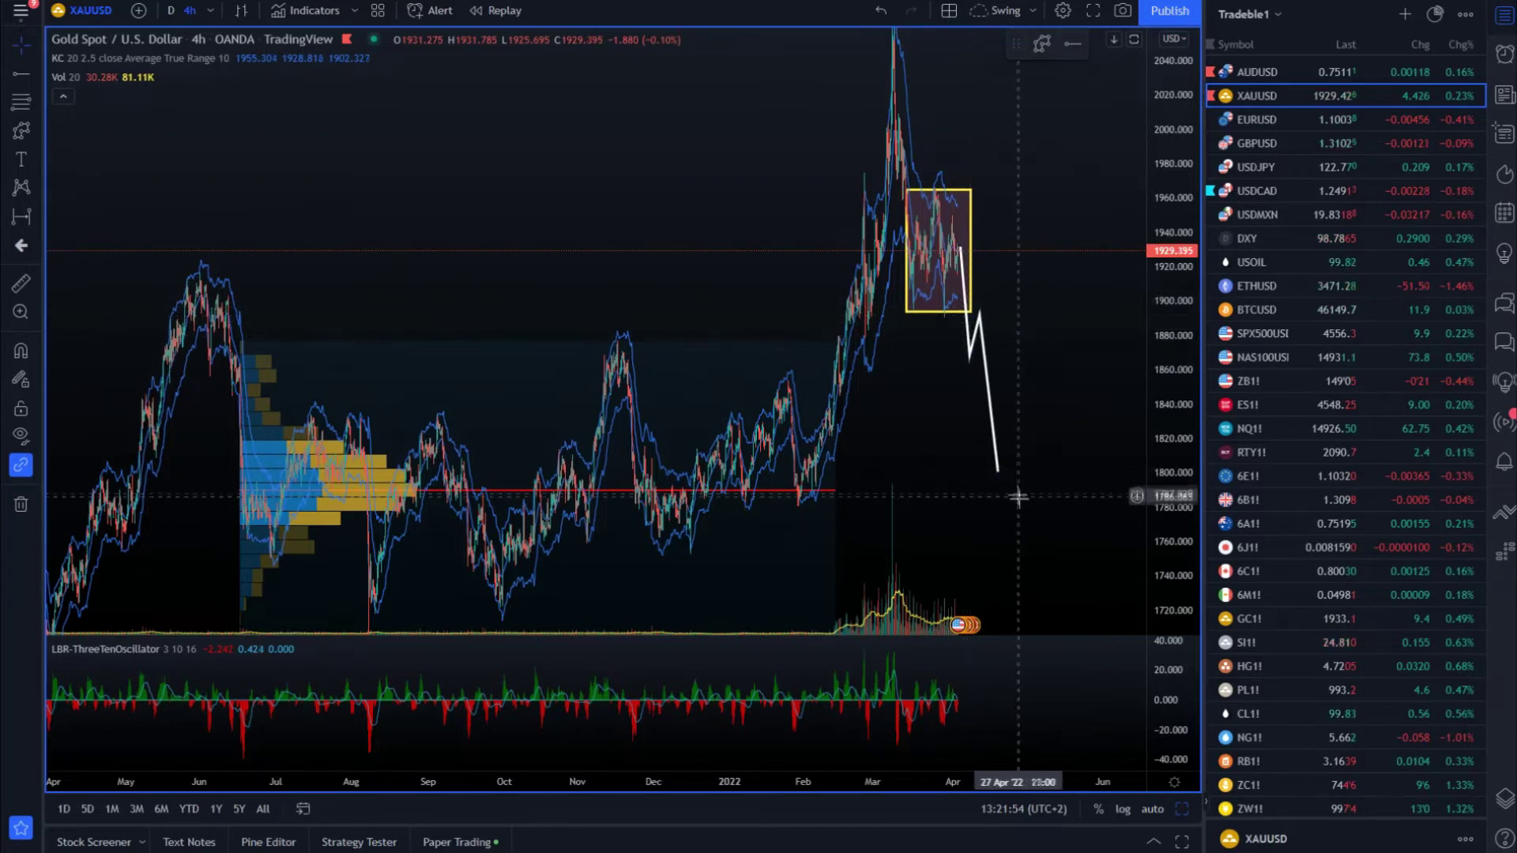
Draw an upward zigzag path from the gold box to a high near 2,040, then switch to USOIL
{"action": "scroll", "coordinate": [1016, 497], "scroll_direction": "up", "scroll_amount": 5}
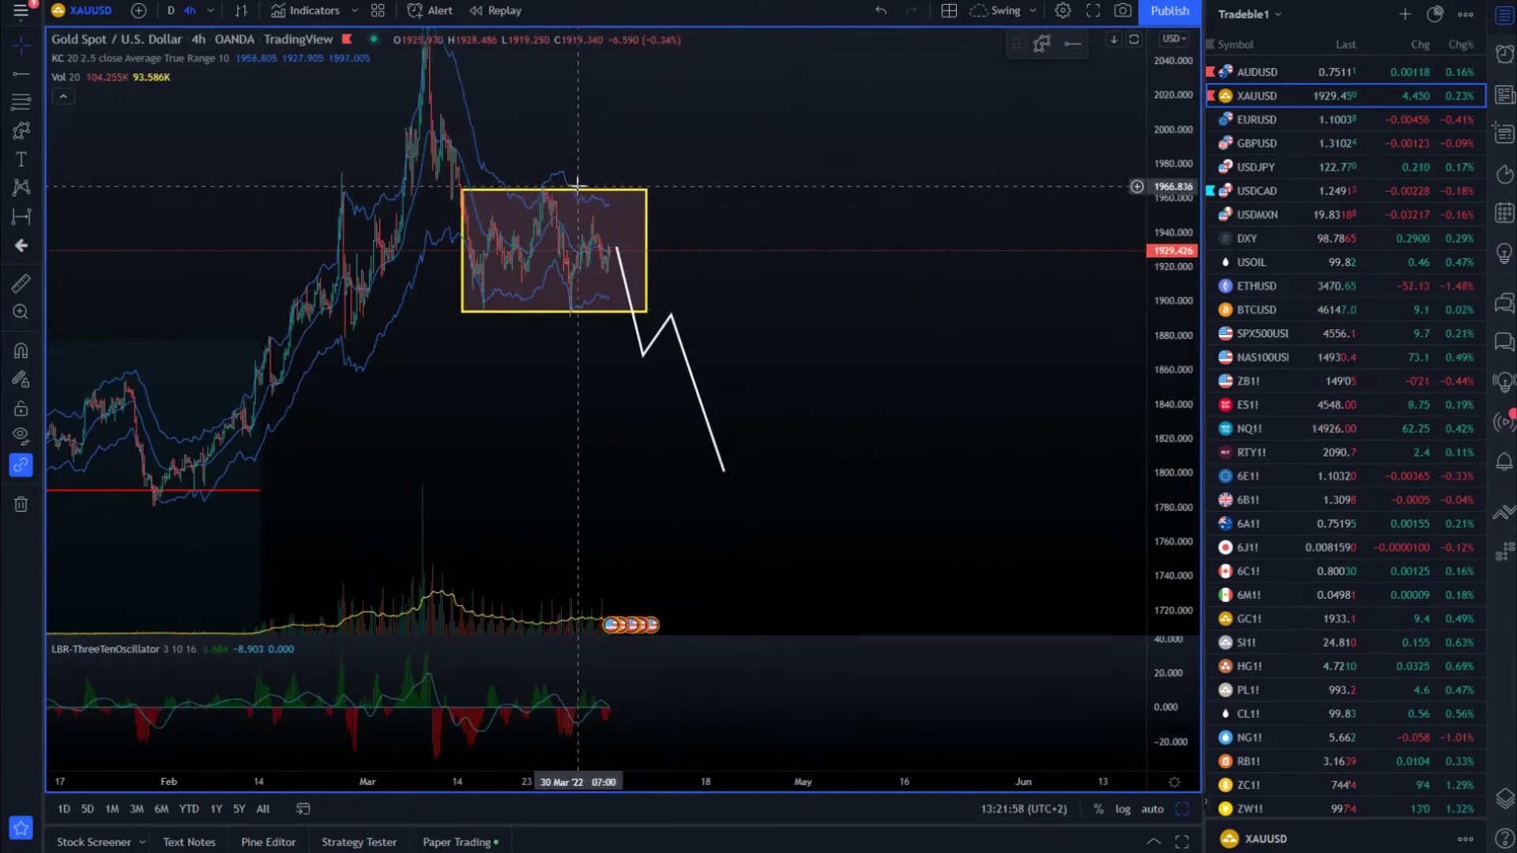
{"action": "left_click_drag", "start_coordinate": [576, 166], "coordinate": [613, 235]}
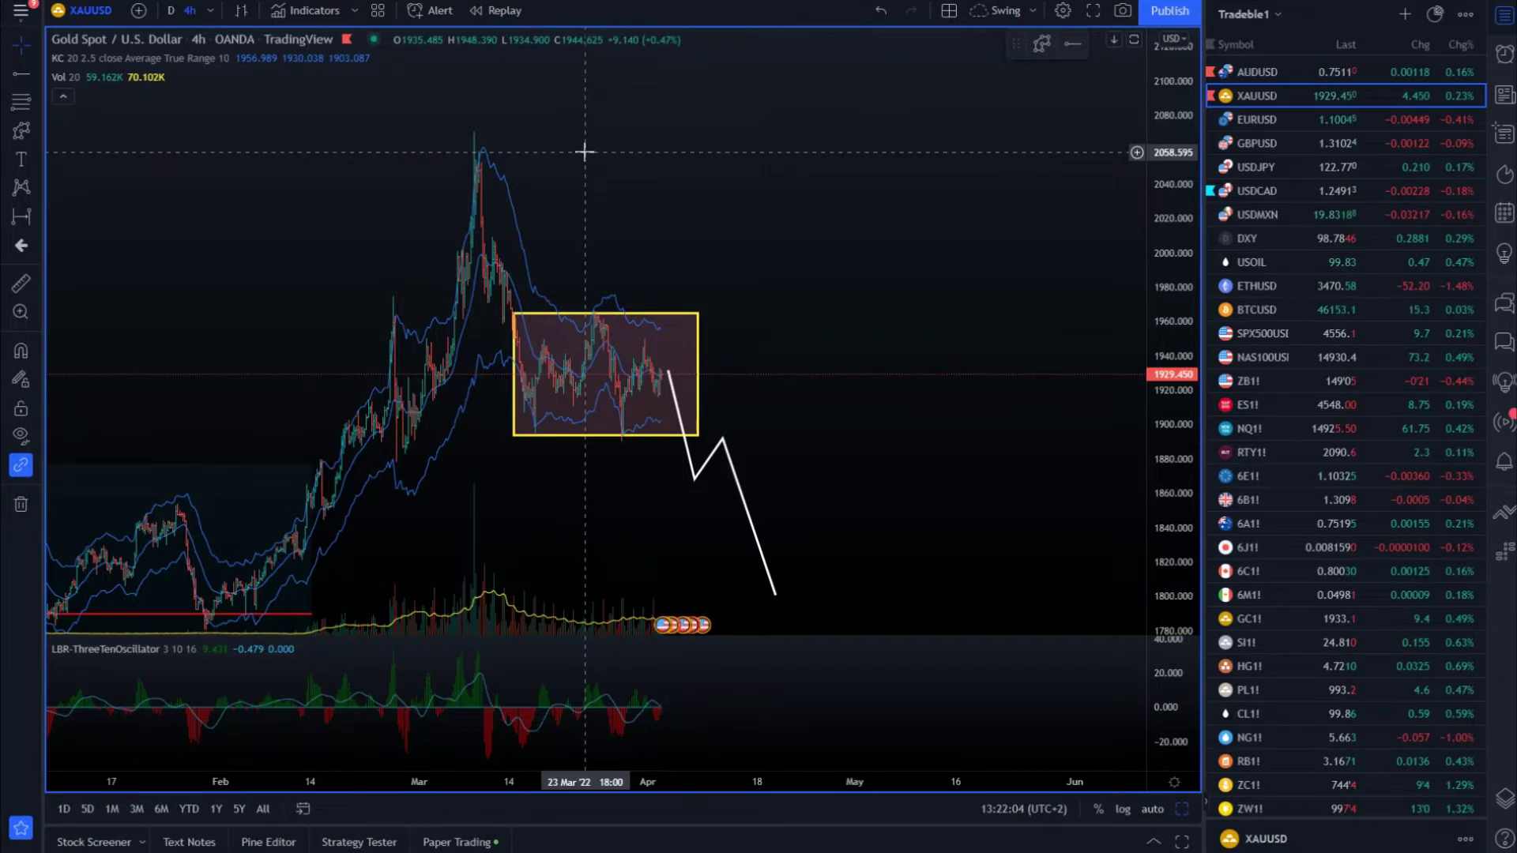
{"action": "left_click", "coordinate": [1038, 45]}
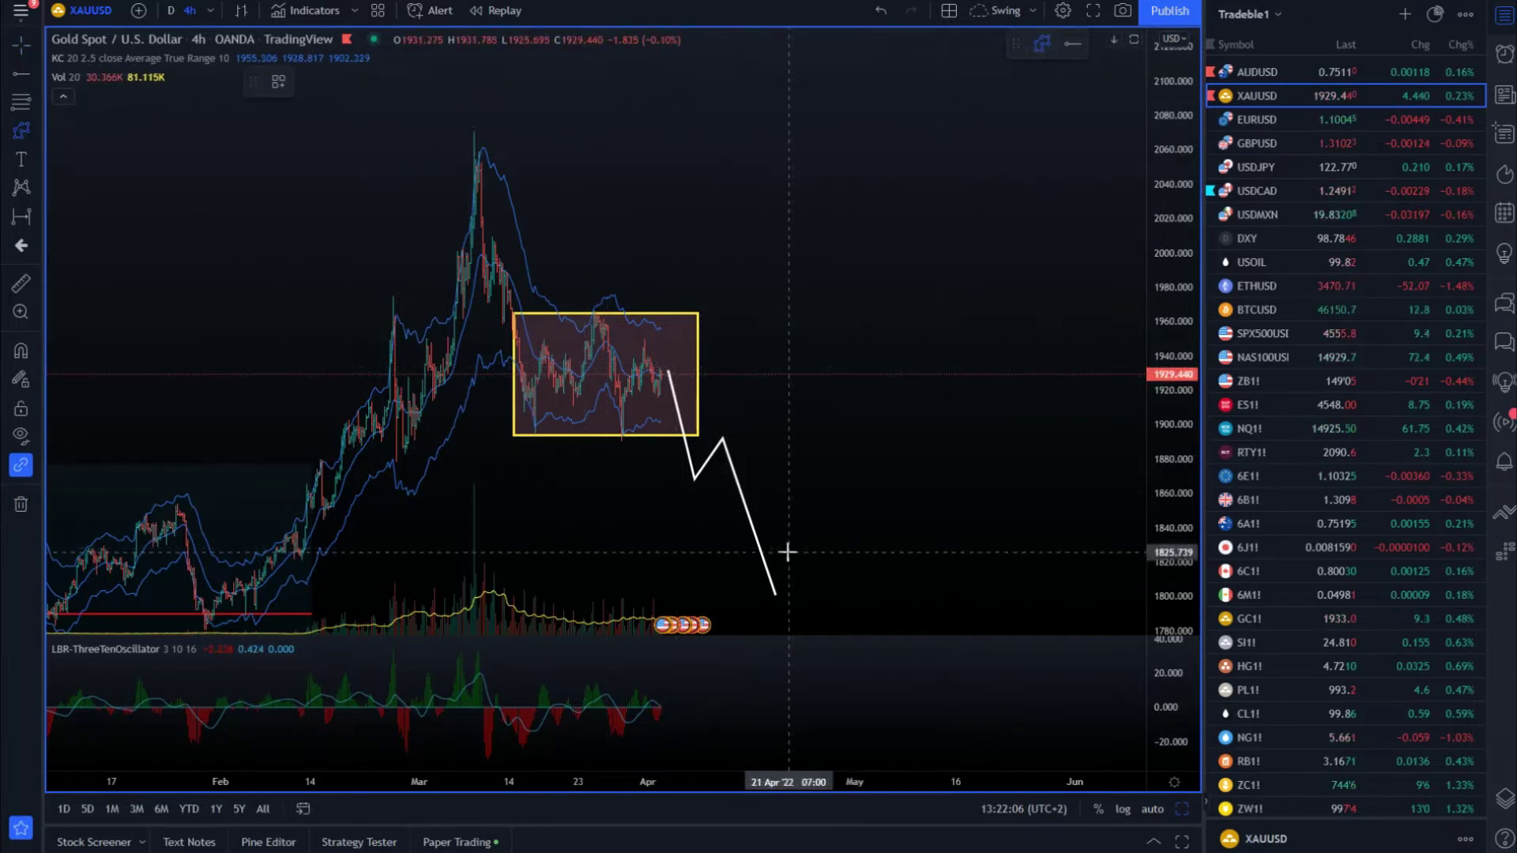
{"action": "left_click", "coordinate": [664, 372]}
{"action": "left_click", "coordinate": [675, 286]}
{"action": "left_click", "coordinate": [696, 310]}
{"action": "left_click", "coordinate": [699, 283]}
{"action": "left_click", "coordinate": [719, 303]}
{"action": "double_click", "coordinate": [748, 168]}
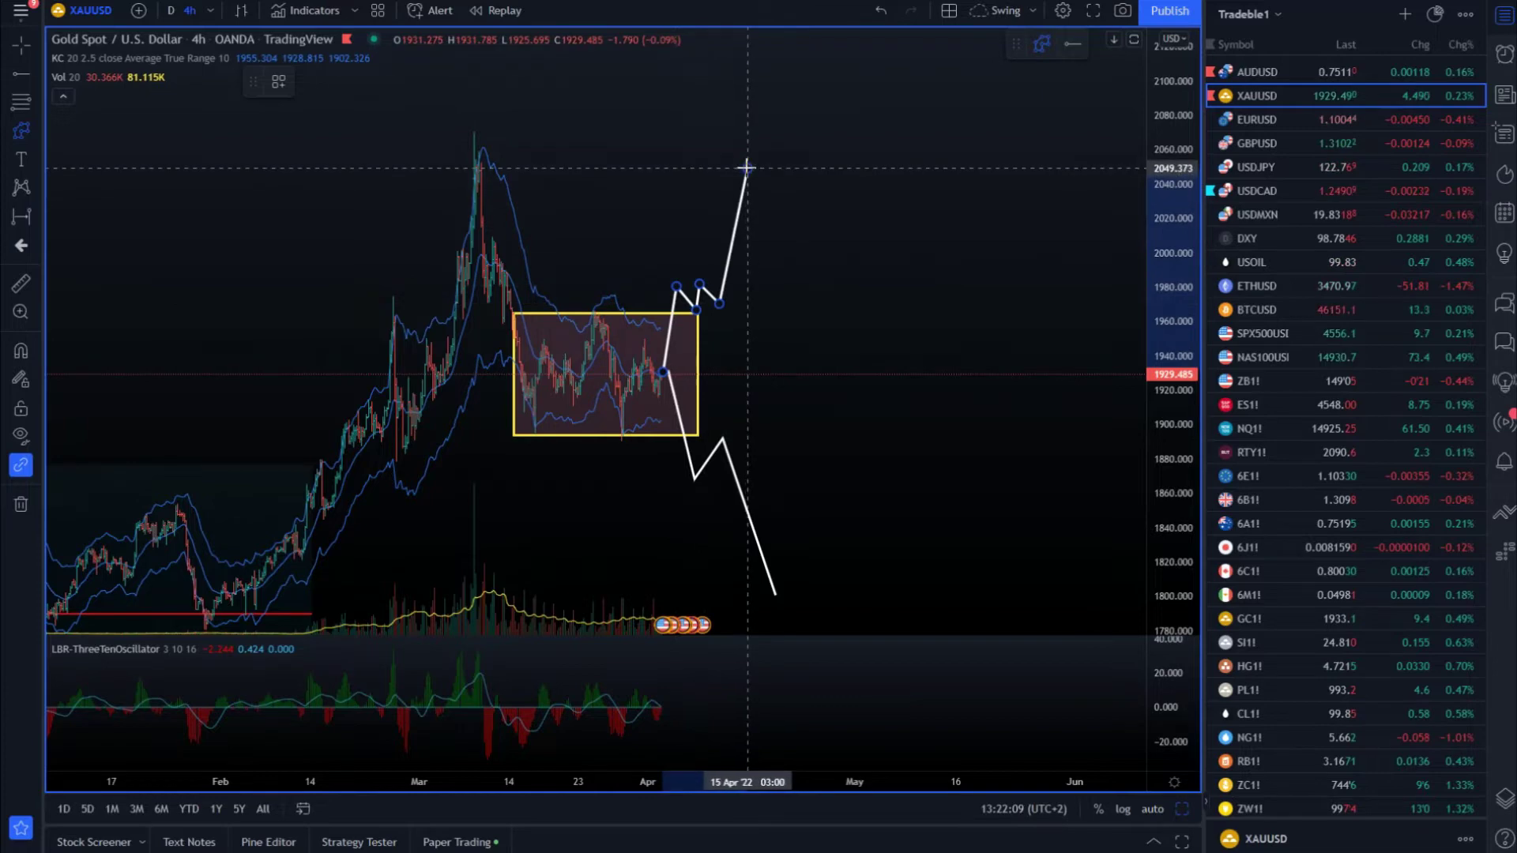
{"action": "left_click", "coordinate": [490, 268]}
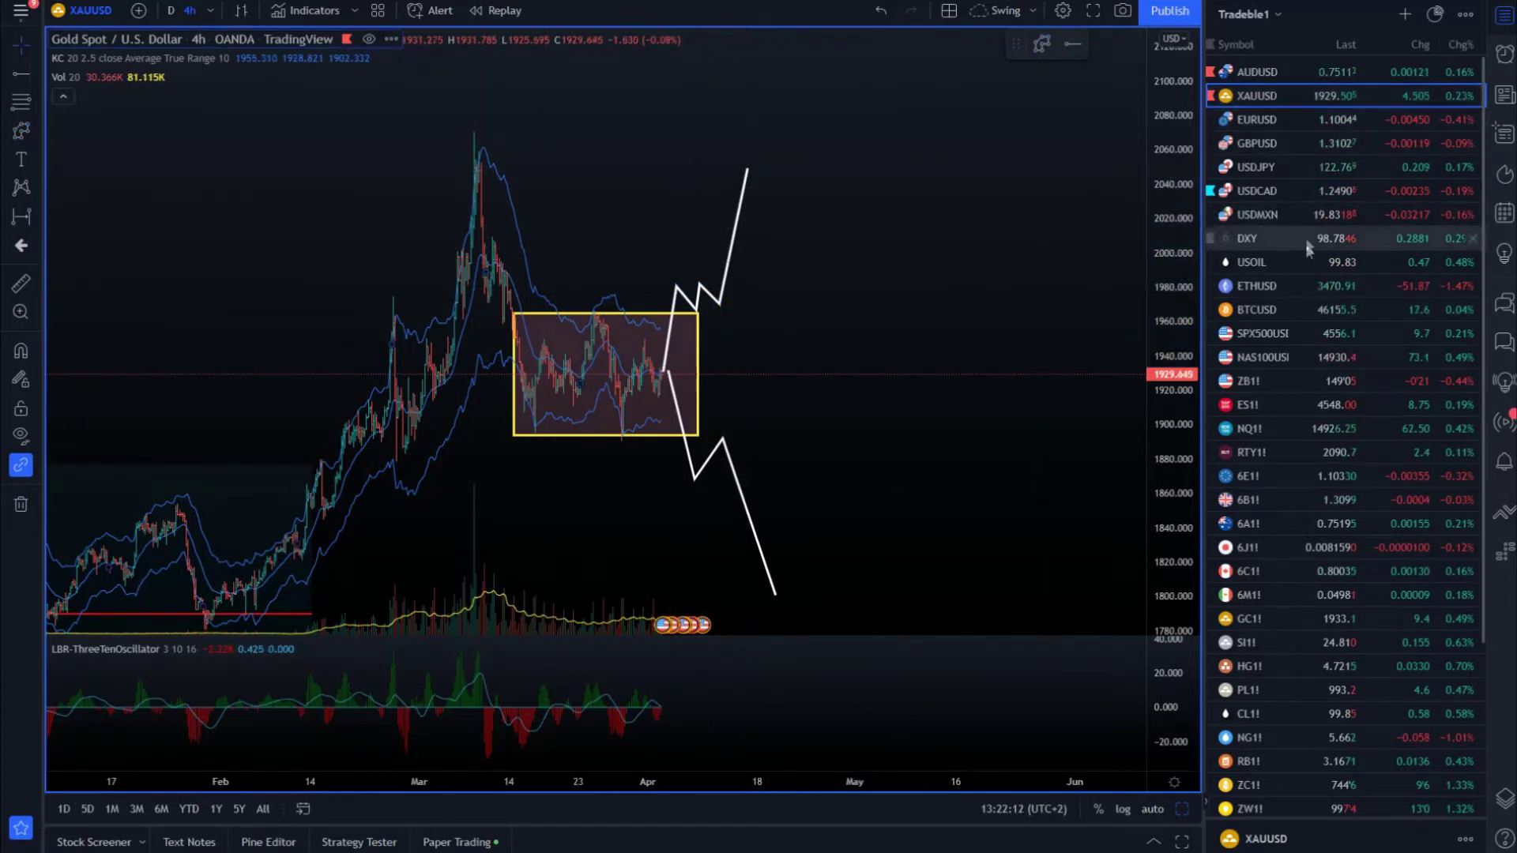
{"action": "left_click", "coordinate": [1311, 267]}
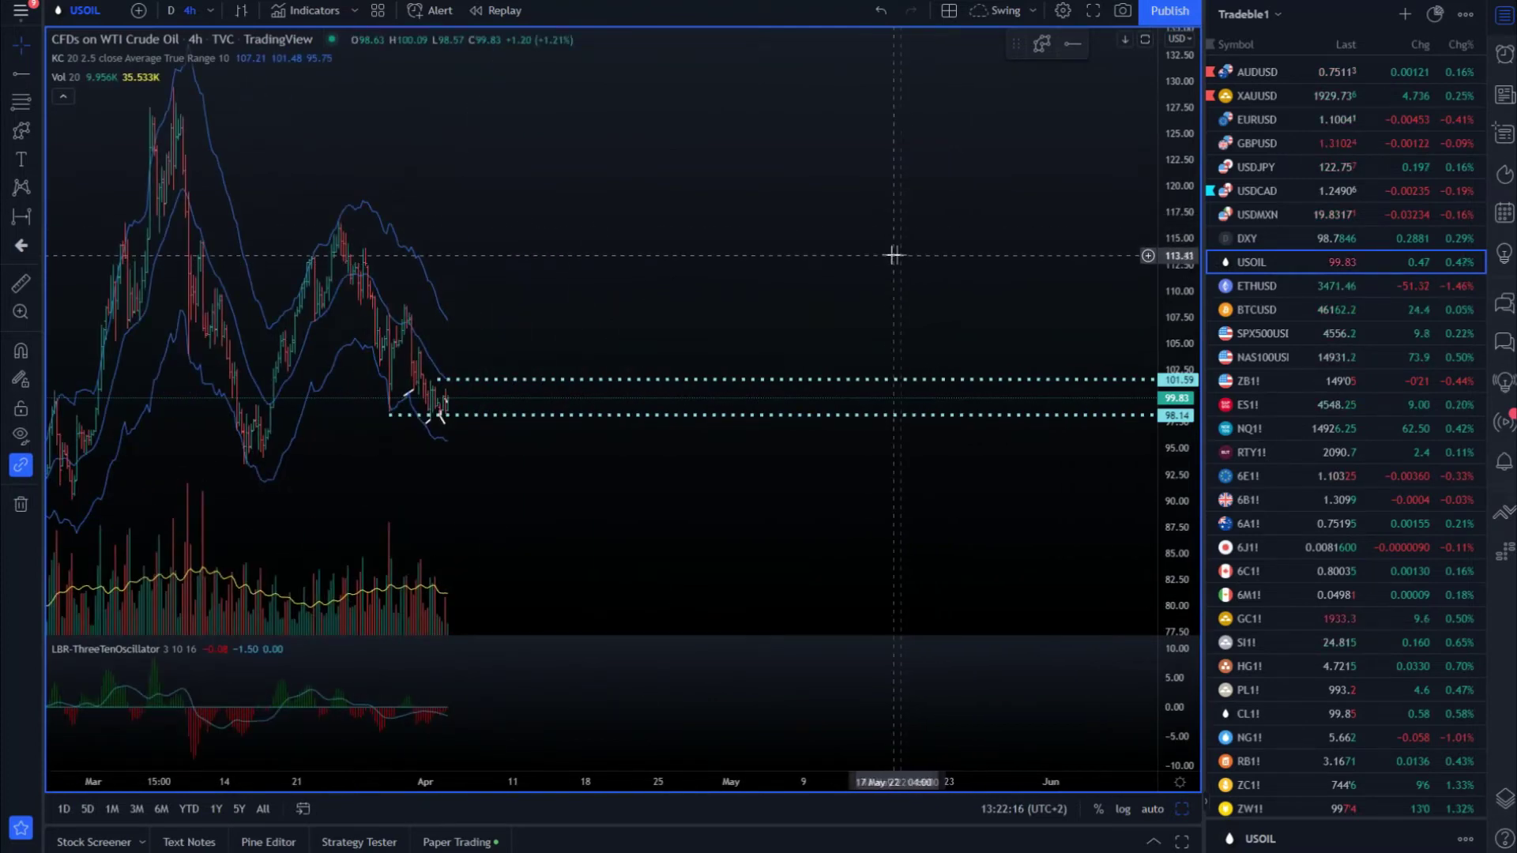
Remove all existing drawings from the crude oil chart
{"action": "scroll", "coordinate": [909, 265], "scroll_direction": "up", "scroll_amount": 3}
{"action": "scroll", "coordinate": [916, 278], "scroll_direction": "up", "scroll_amount": 4}
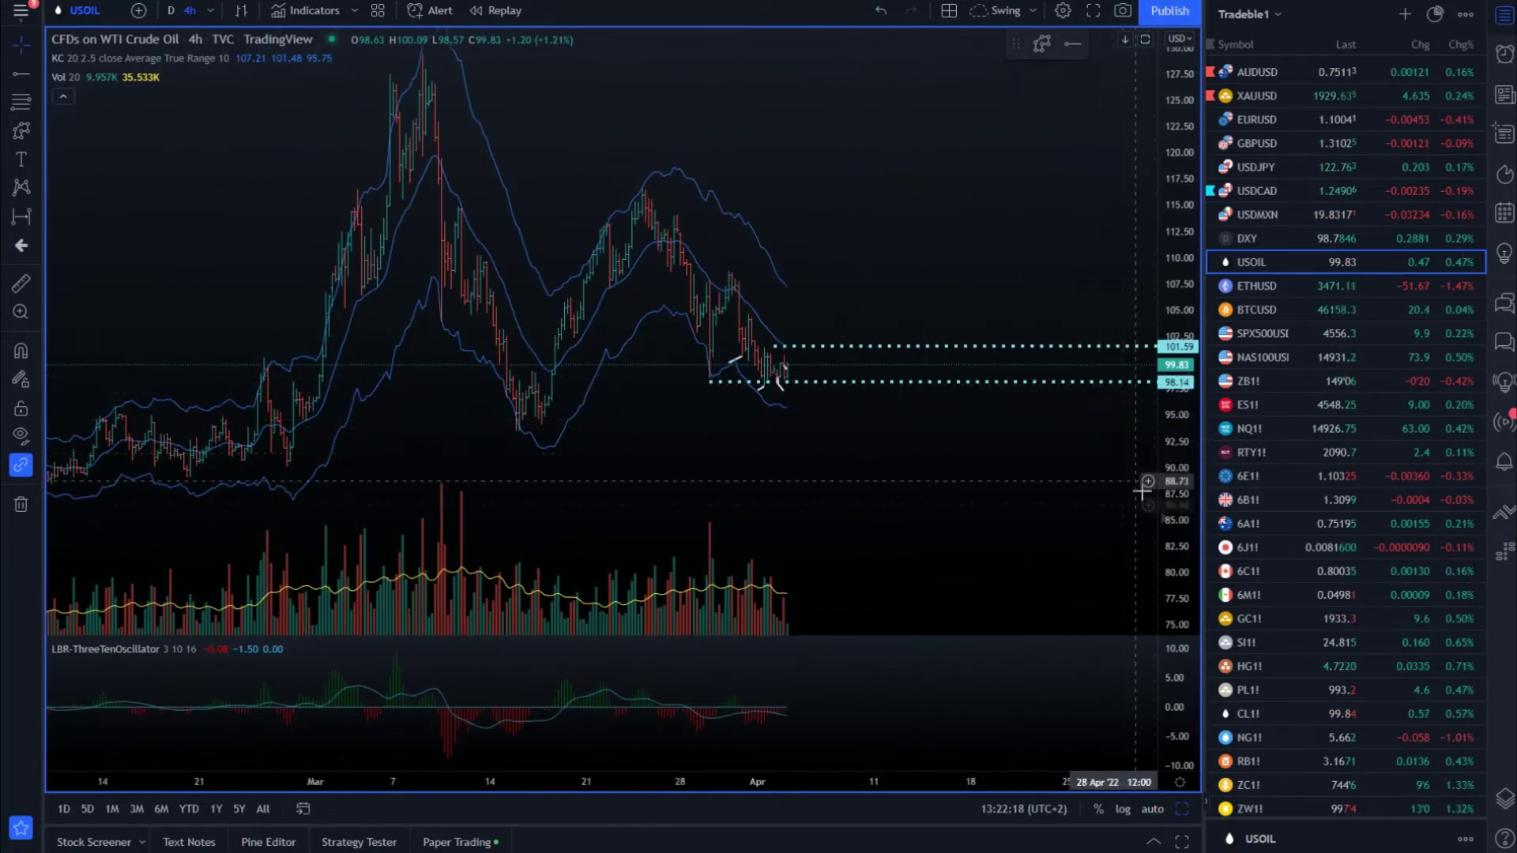
{"action": "right_click", "coordinate": [841, 138]}
{"action": "left_click", "coordinate": [914, 535]}
Draw a projected rise from the latest candles and a horizontal ray at 98.49
{"action": "scroll", "coordinate": [542, 446], "scroll_direction": "up", "scroll_amount": 2}
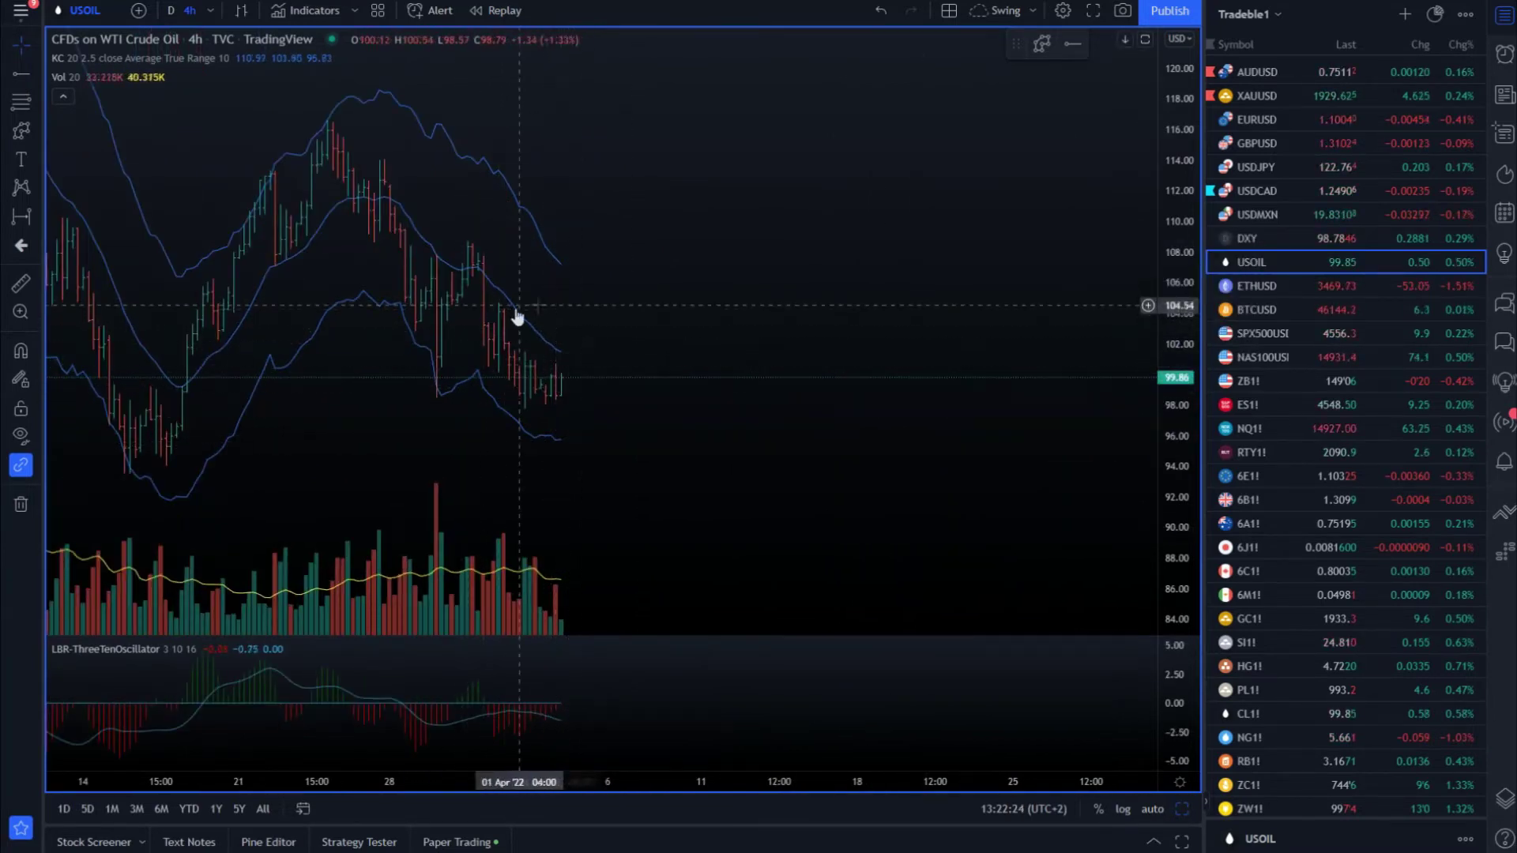
{"action": "left_click", "coordinate": [1040, 48]}
{"action": "left_click_drag", "start_coordinate": [566, 380], "coordinate": [624, 297]}
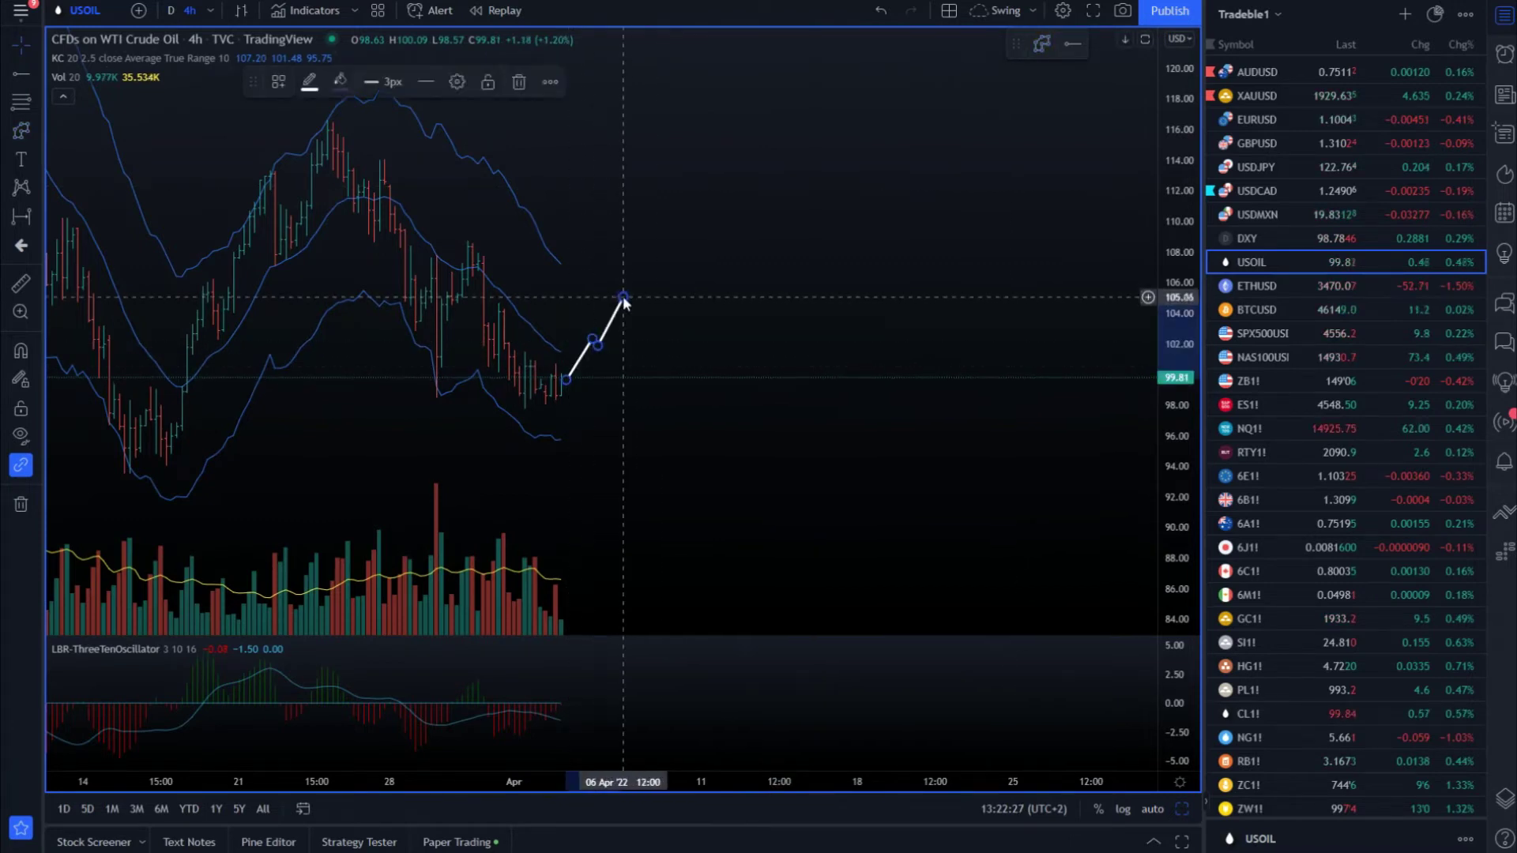
{"action": "left_click", "coordinate": [40, 73]}
{"action": "left_click", "coordinate": [109, 297]}
{"action": "left_click", "coordinate": [431, 401]}
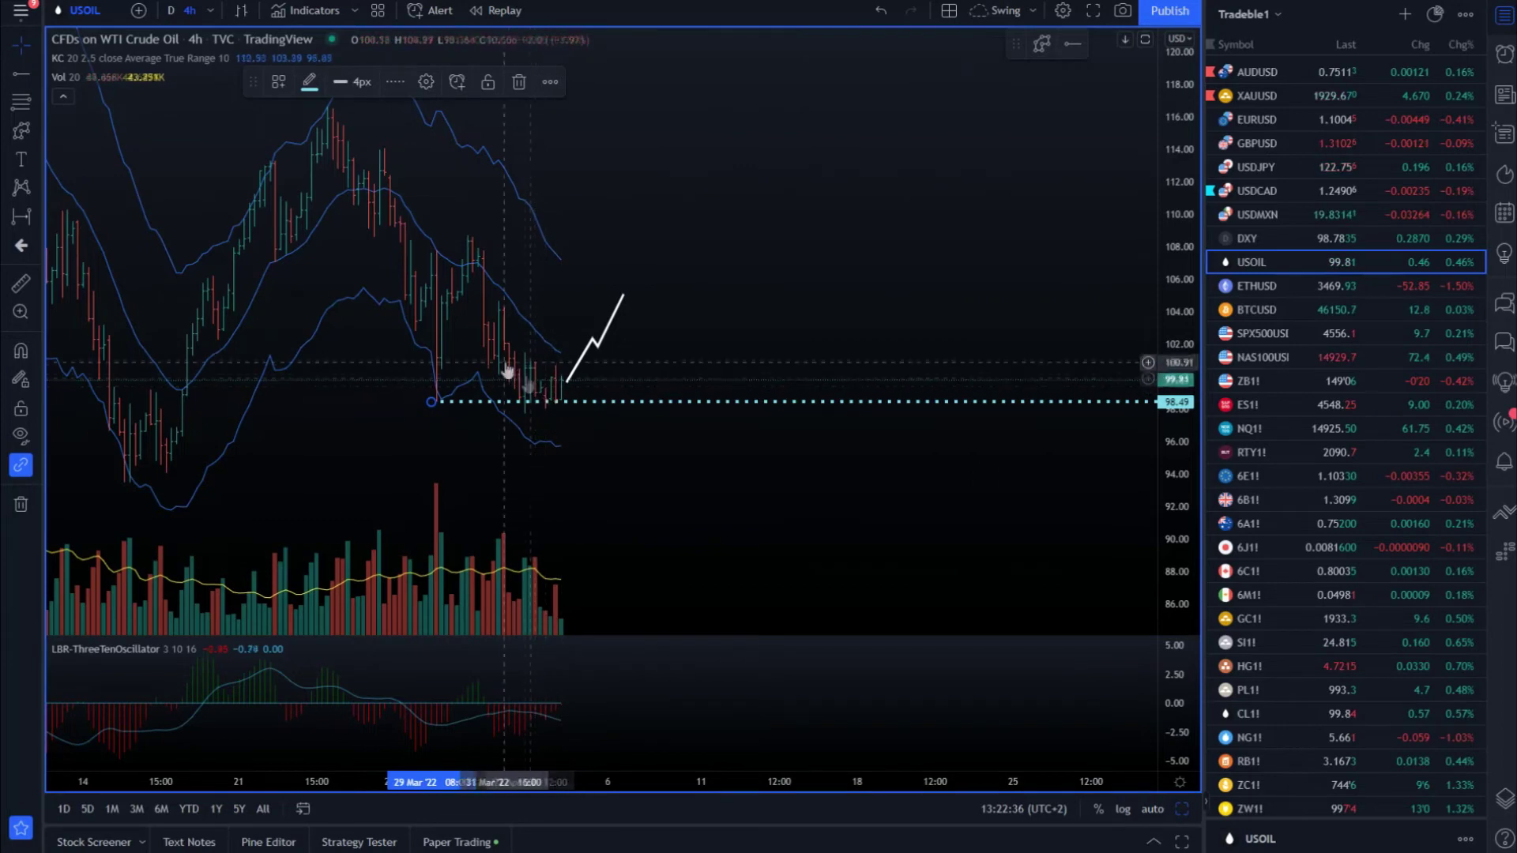
Draw a rising trend line in the oscillator pane
{"action": "left_click", "coordinate": [34, 75]}
{"action": "left_click", "coordinate": [87, 72]}
{"action": "left_click_drag", "start_coordinate": [515, 733], "coordinate": [592, 698]}
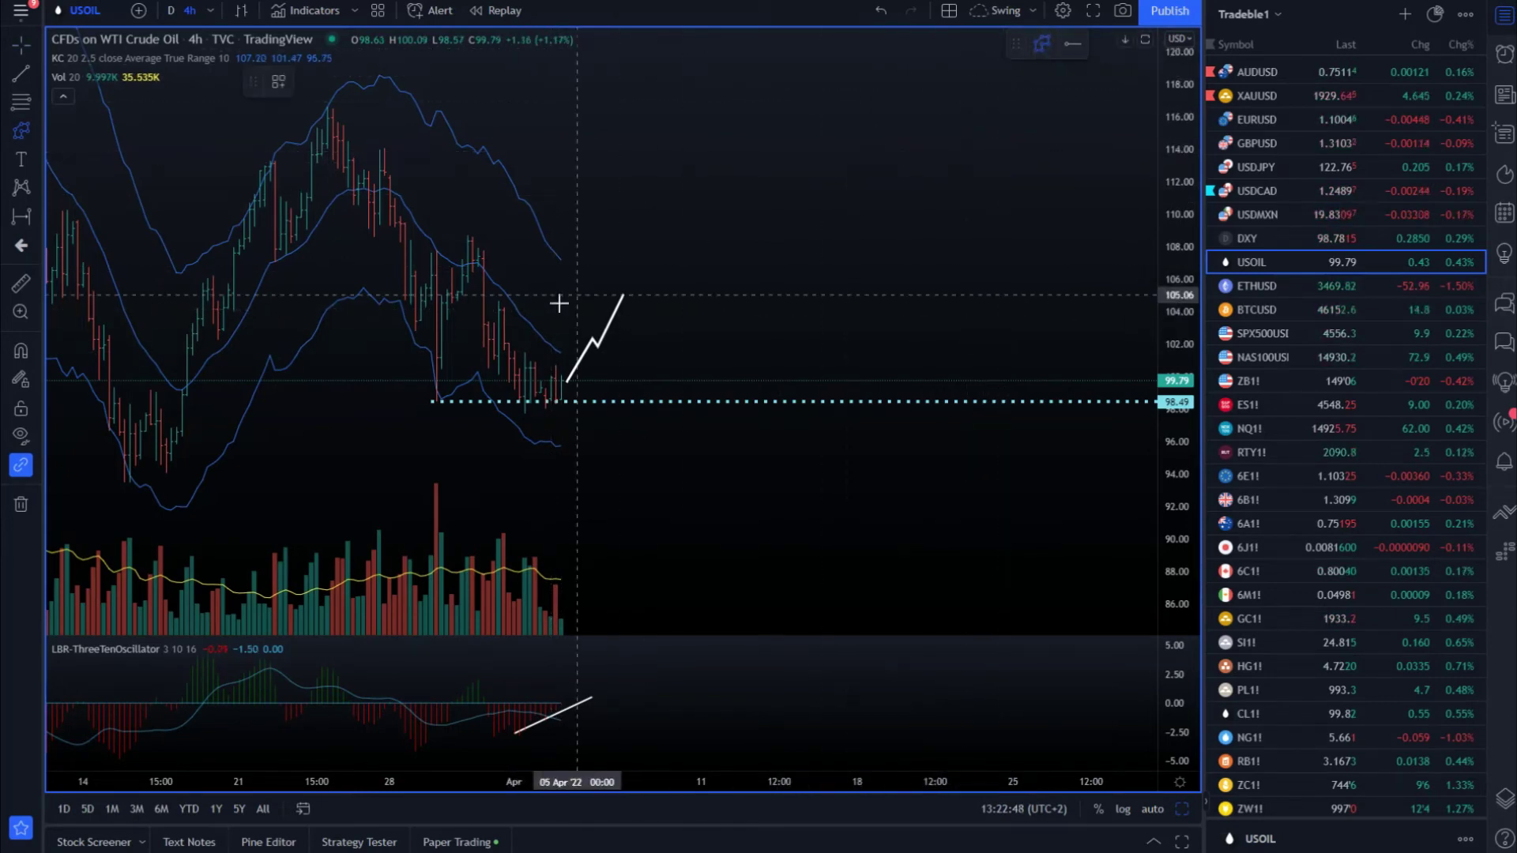
{"action": "right_click", "coordinate": [515, 330]}
Add horizontal rays at 101.20 and 104.52, then switch the chart to BTCUSD
{"action": "left_click", "coordinate": [33, 73]}
{"action": "left_click", "coordinate": [119, 298]}
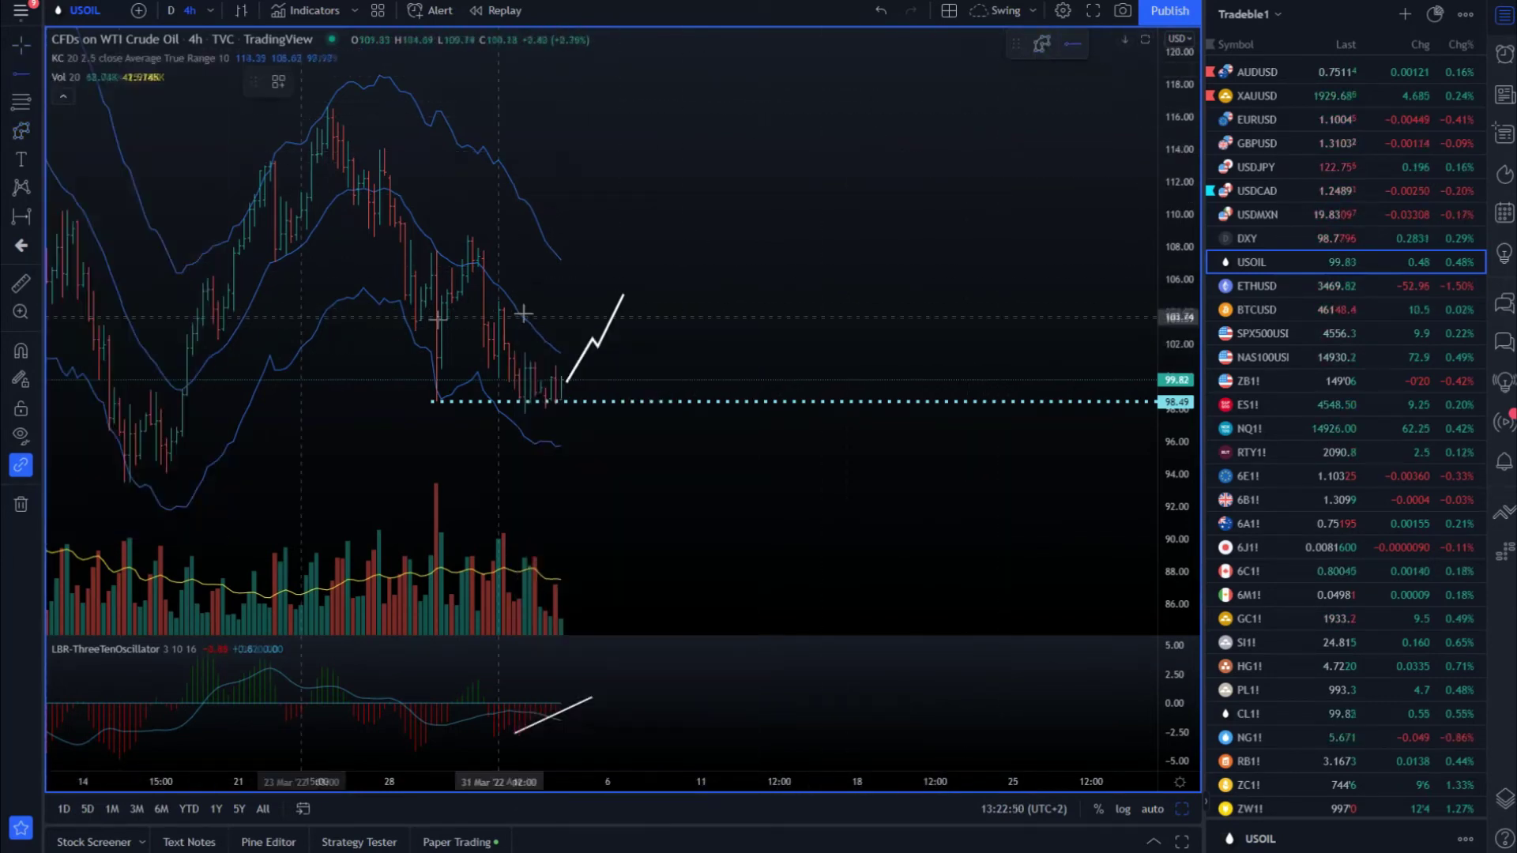
{"action": "left_click", "coordinate": [516, 356]}
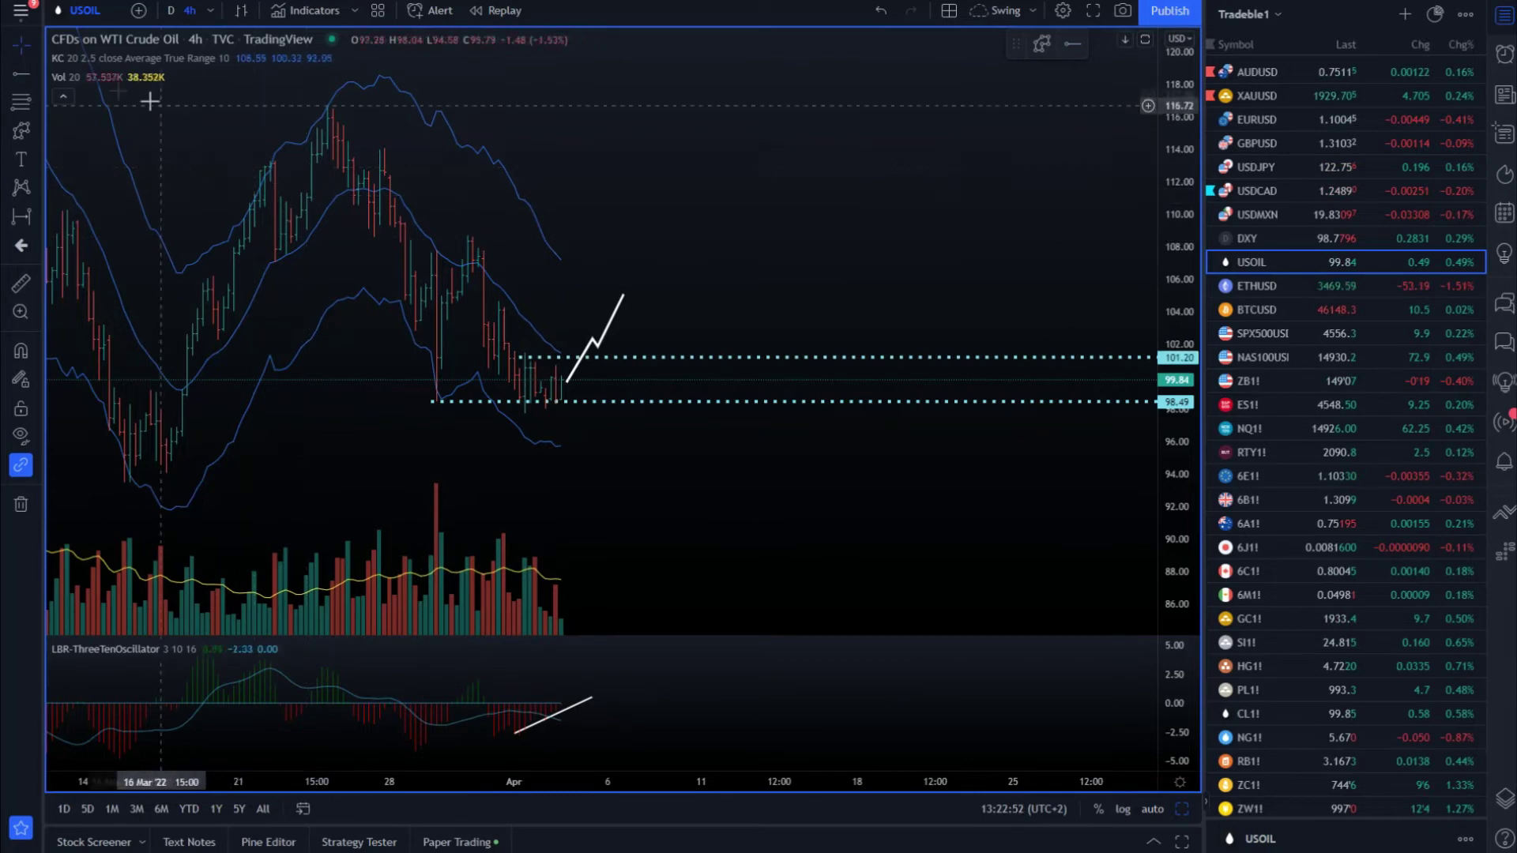
{"action": "left_click", "coordinate": [33, 74]}
{"action": "left_click", "coordinate": [118, 297]}
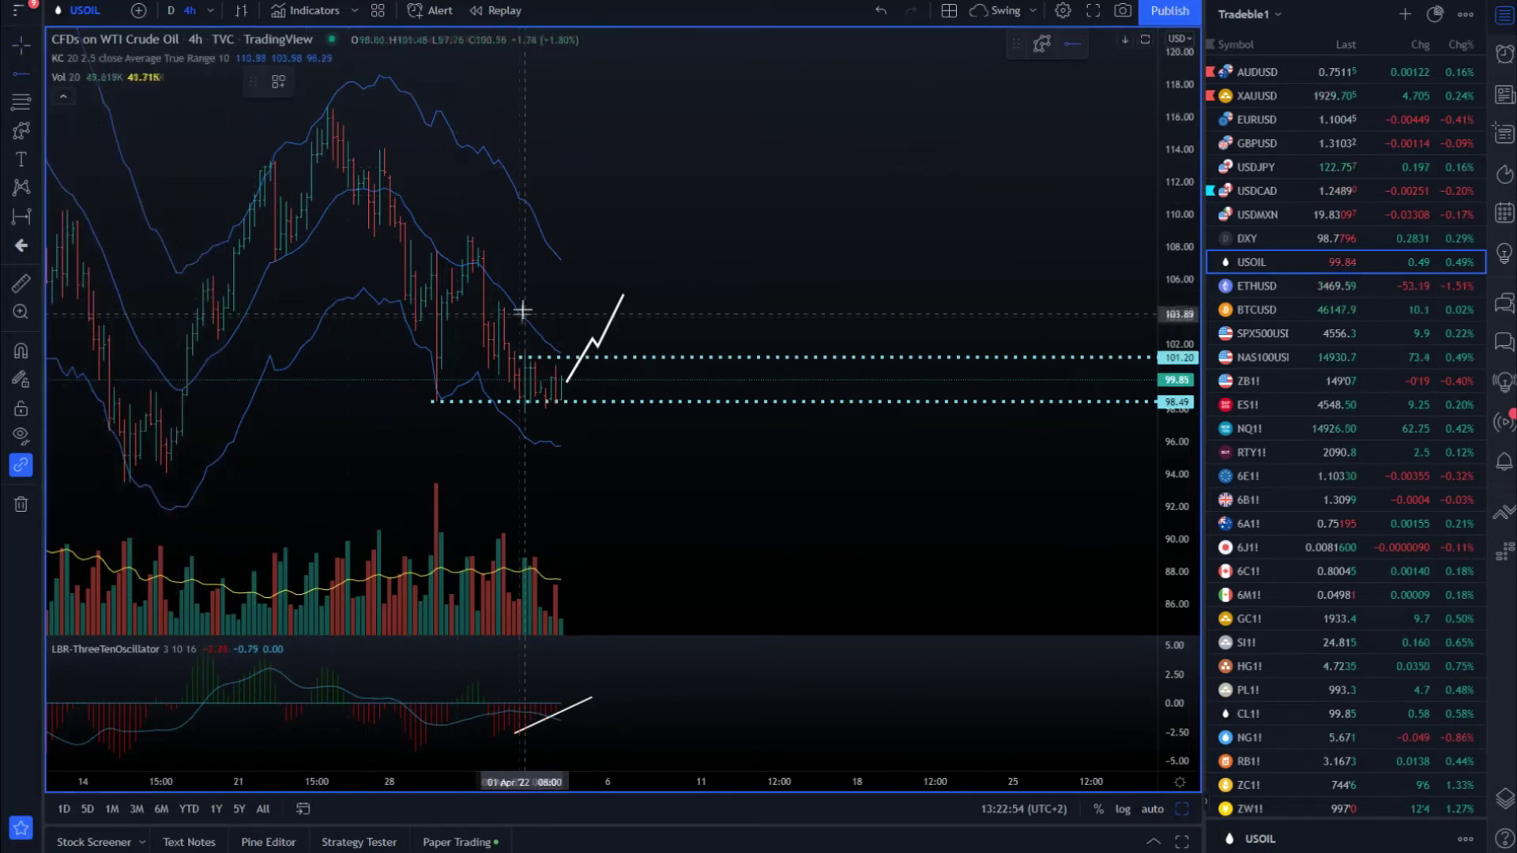
{"action": "left_click", "coordinate": [499, 304]}
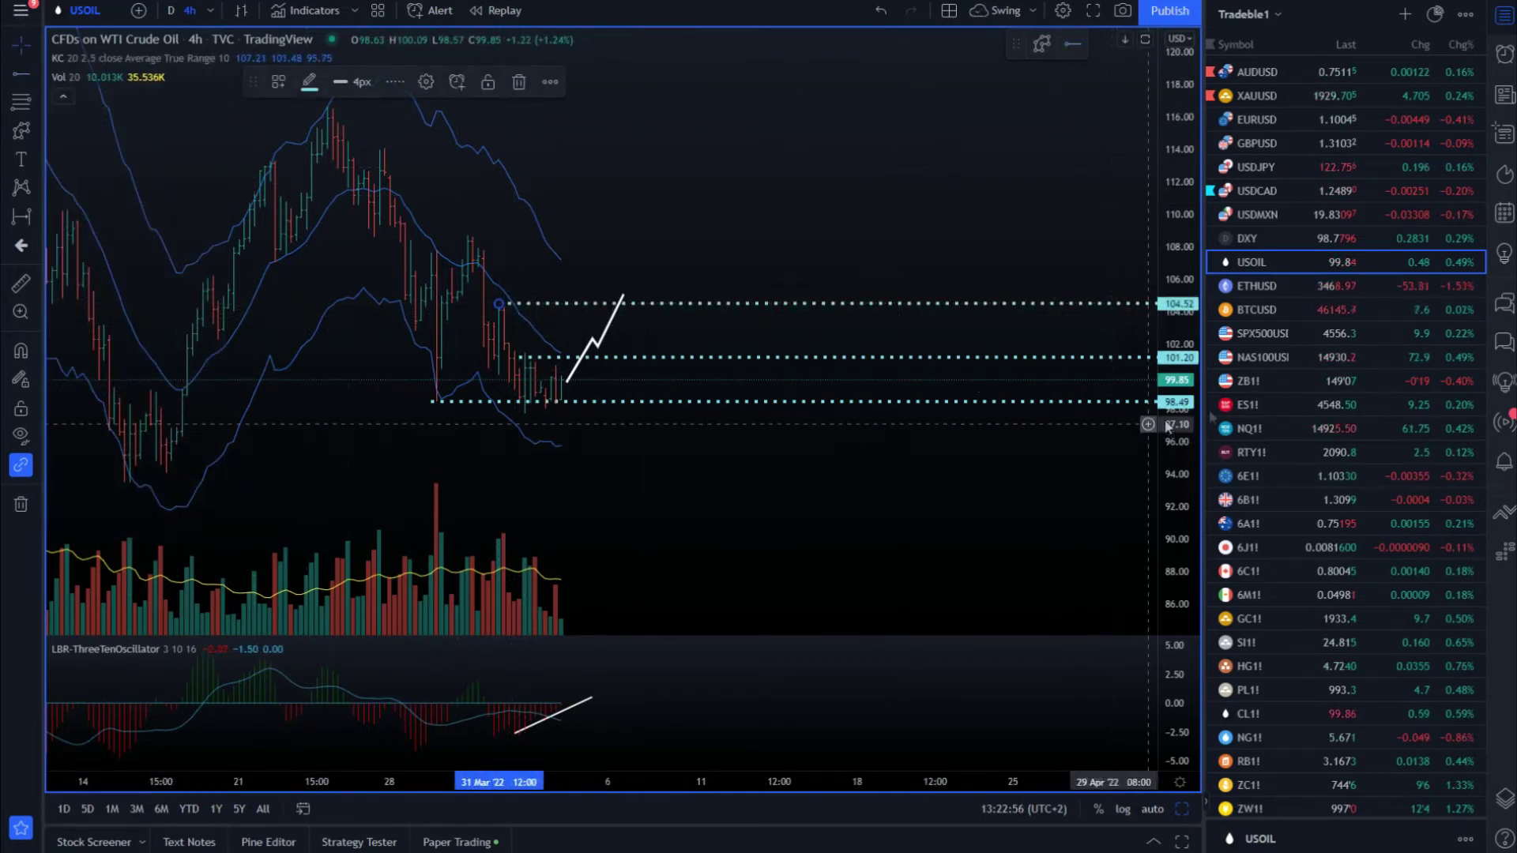
{"action": "left_click", "coordinate": [1274, 310]}
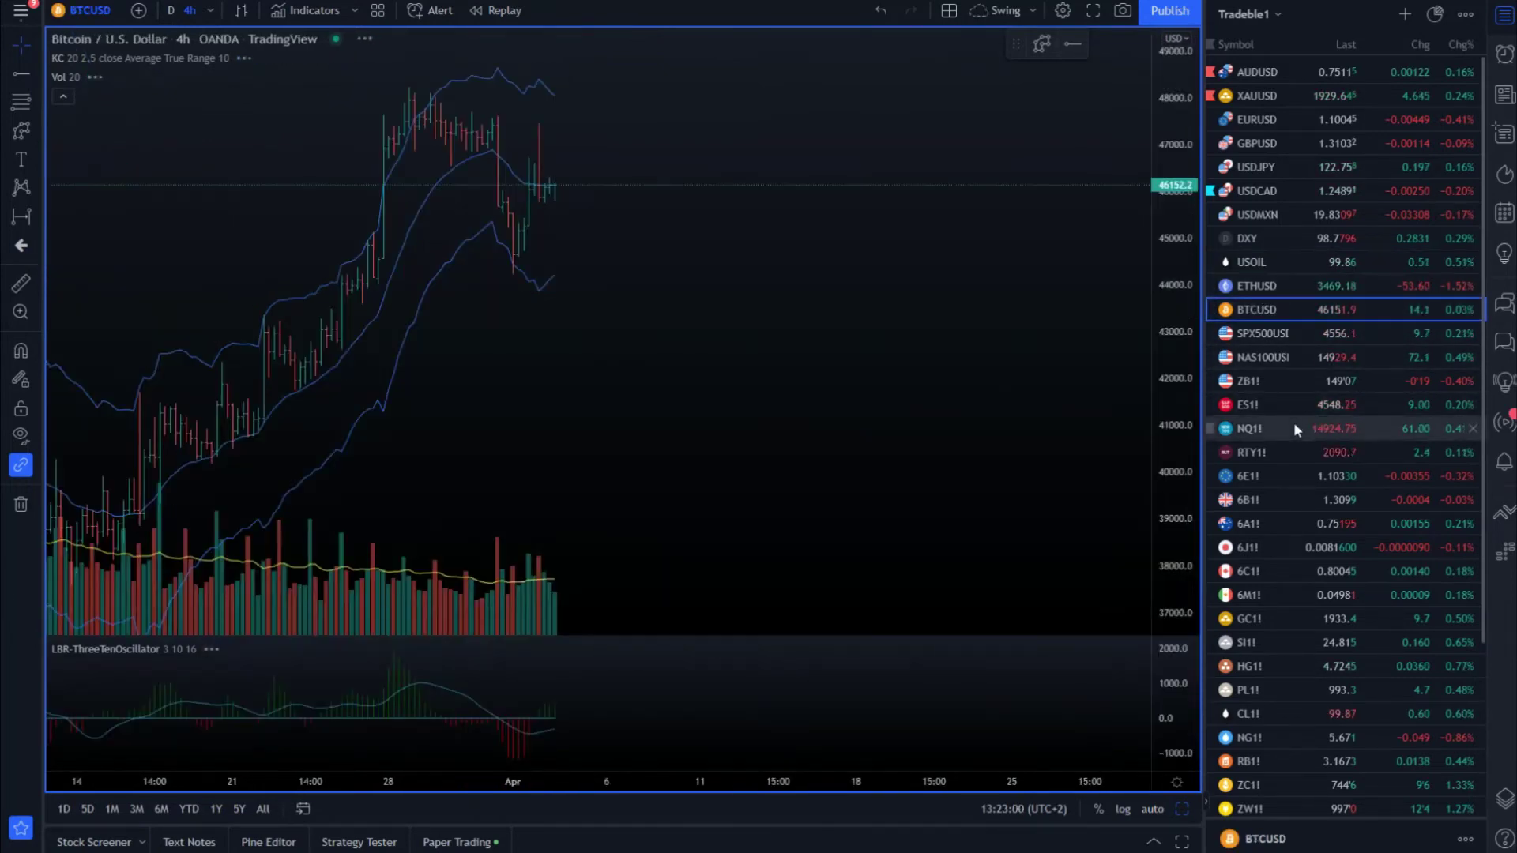
Draw a support rectangle from the early-February highs to just past the latest candles
{"action": "scroll", "coordinate": [609, 229], "scroll_direction": "down", "scroll_amount": 6}
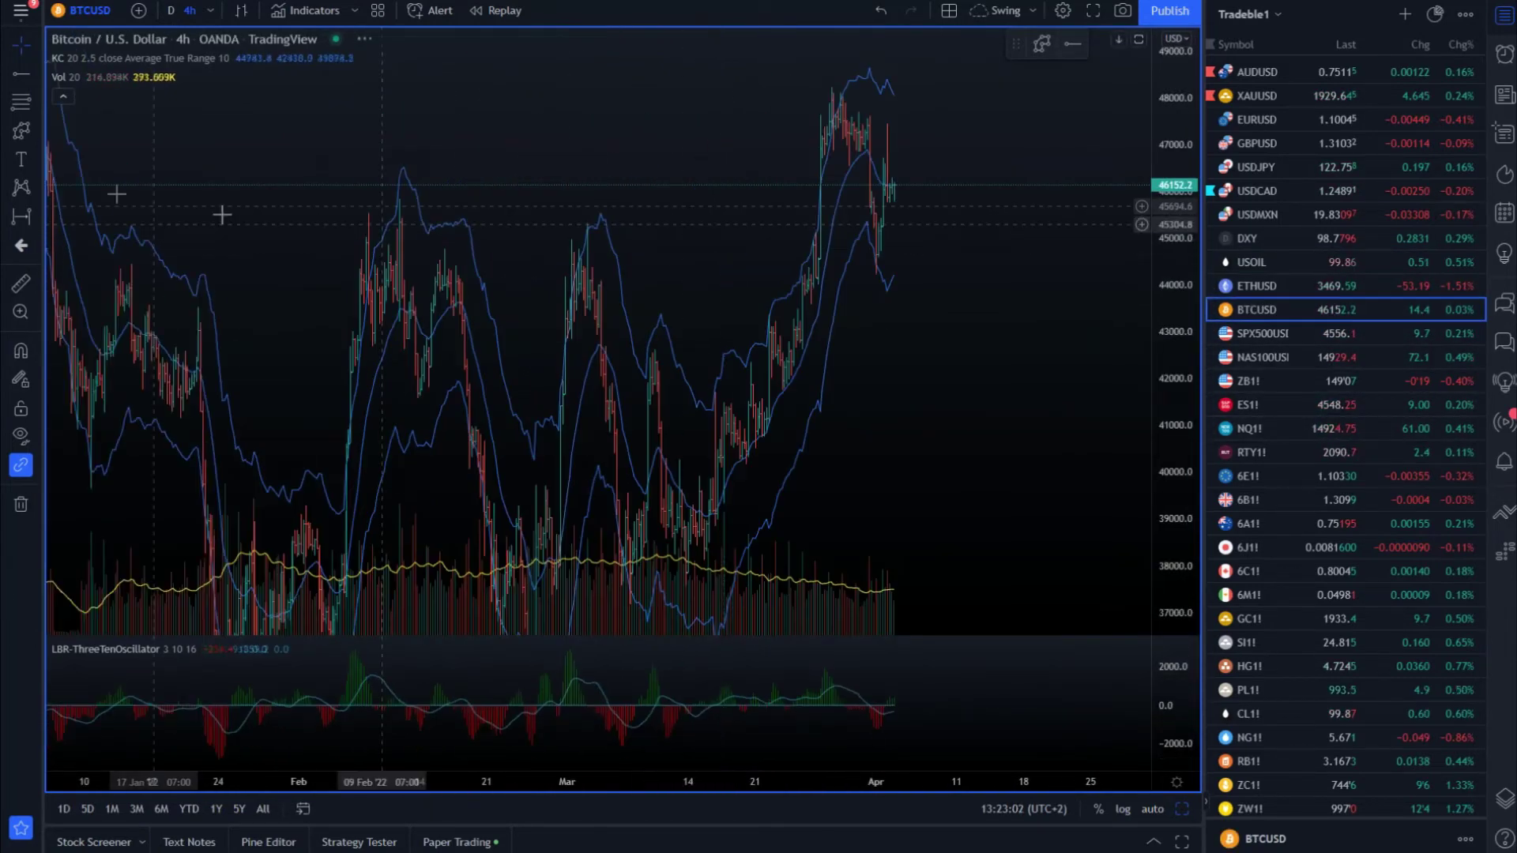
{"action": "left_click", "coordinate": [33, 130]}
{"action": "left_click", "coordinate": [79, 197]}
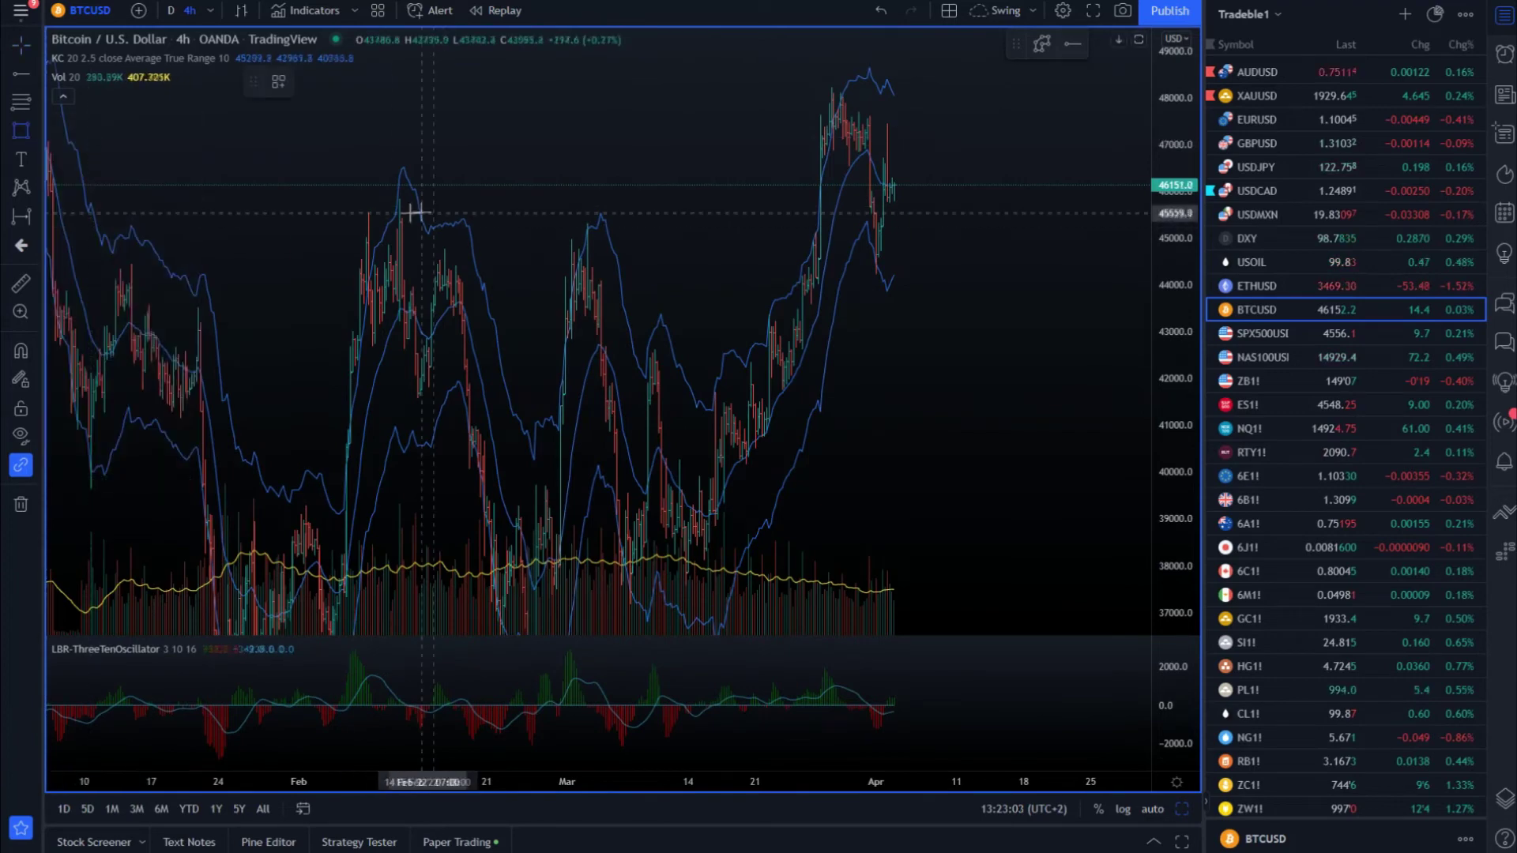
{"action": "left_click", "coordinate": [368, 240]}
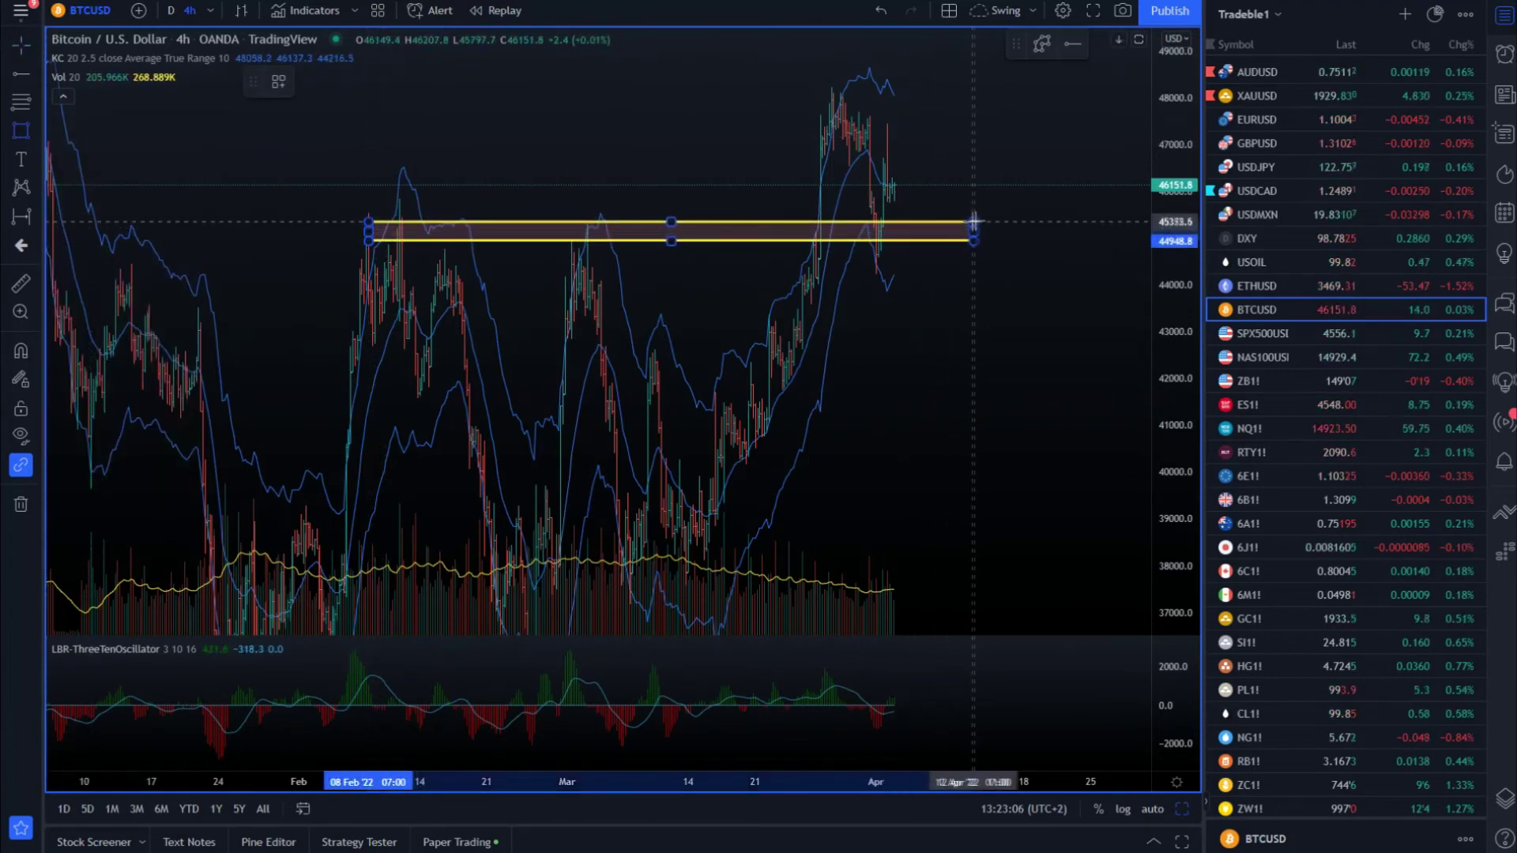
{"action": "left_click", "coordinate": [912, 209]}
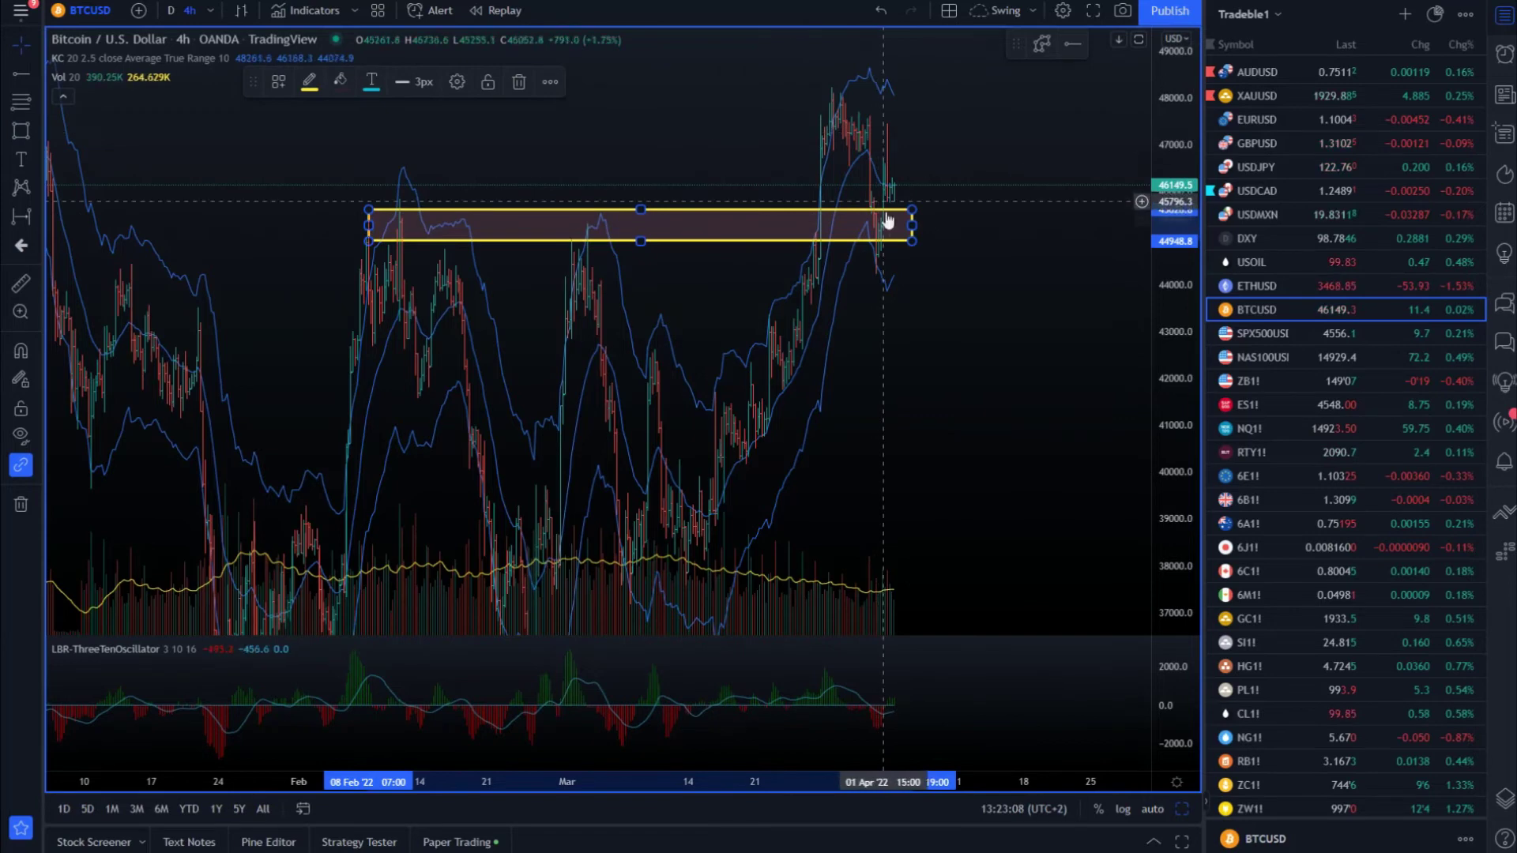
Draw a short trend line off the recent high and restore the four-chart layout
{"action": "scroll", "coordinate": [894, 256], "scroll_direction": "up", "scroll_amount": 4}
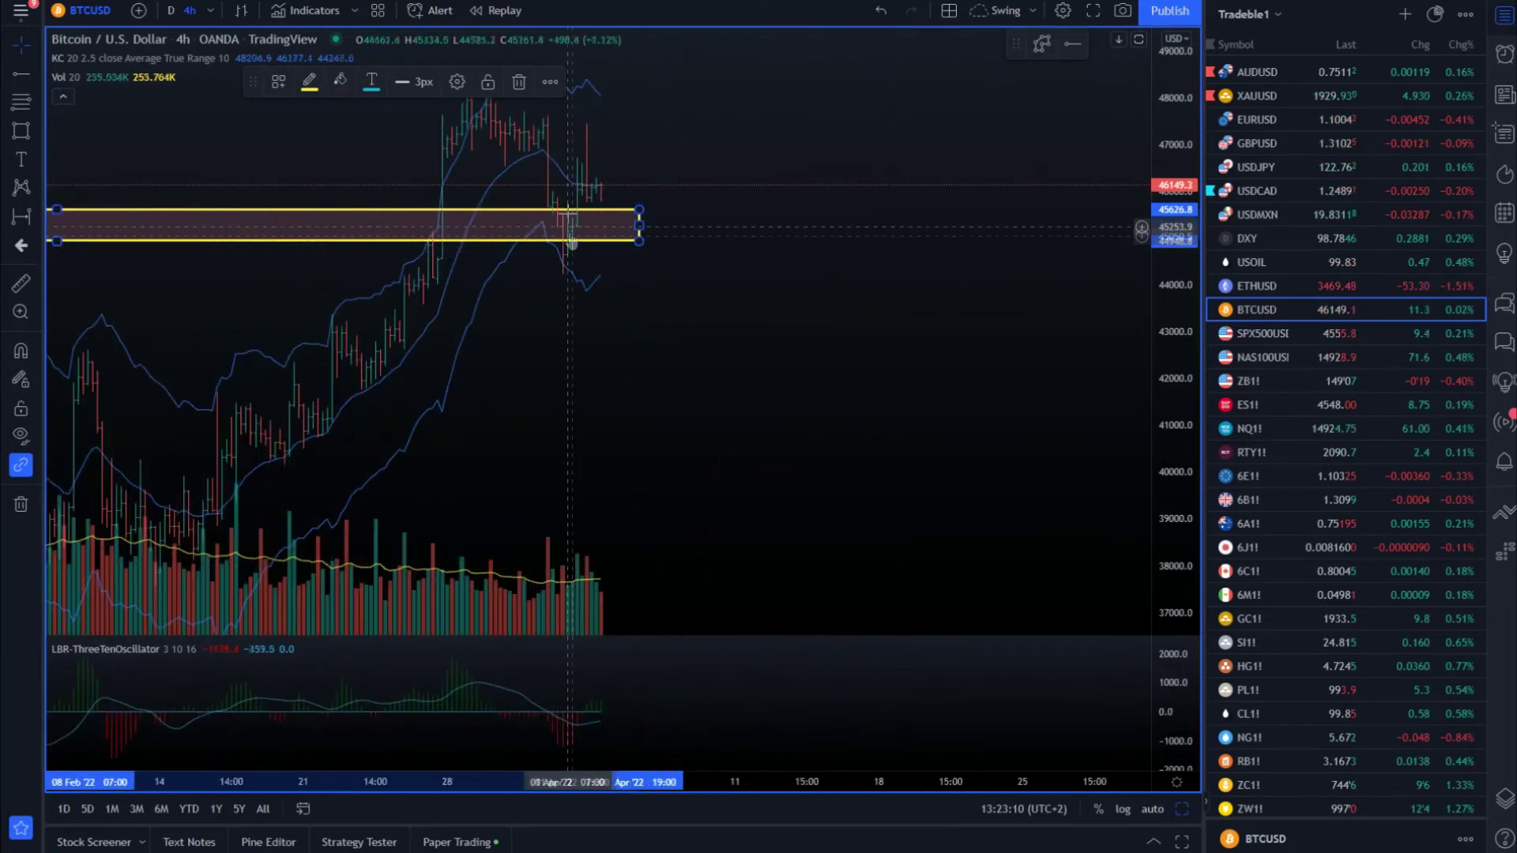
{"action": "left_click", "coordinate": [30, 76]}
{"action": "left_click", "coordinate": [87, 71]}
{"action": "left_click", "coordinate": [625, 125]}
{"action": "left_click", "coordinate": [593, 147]}
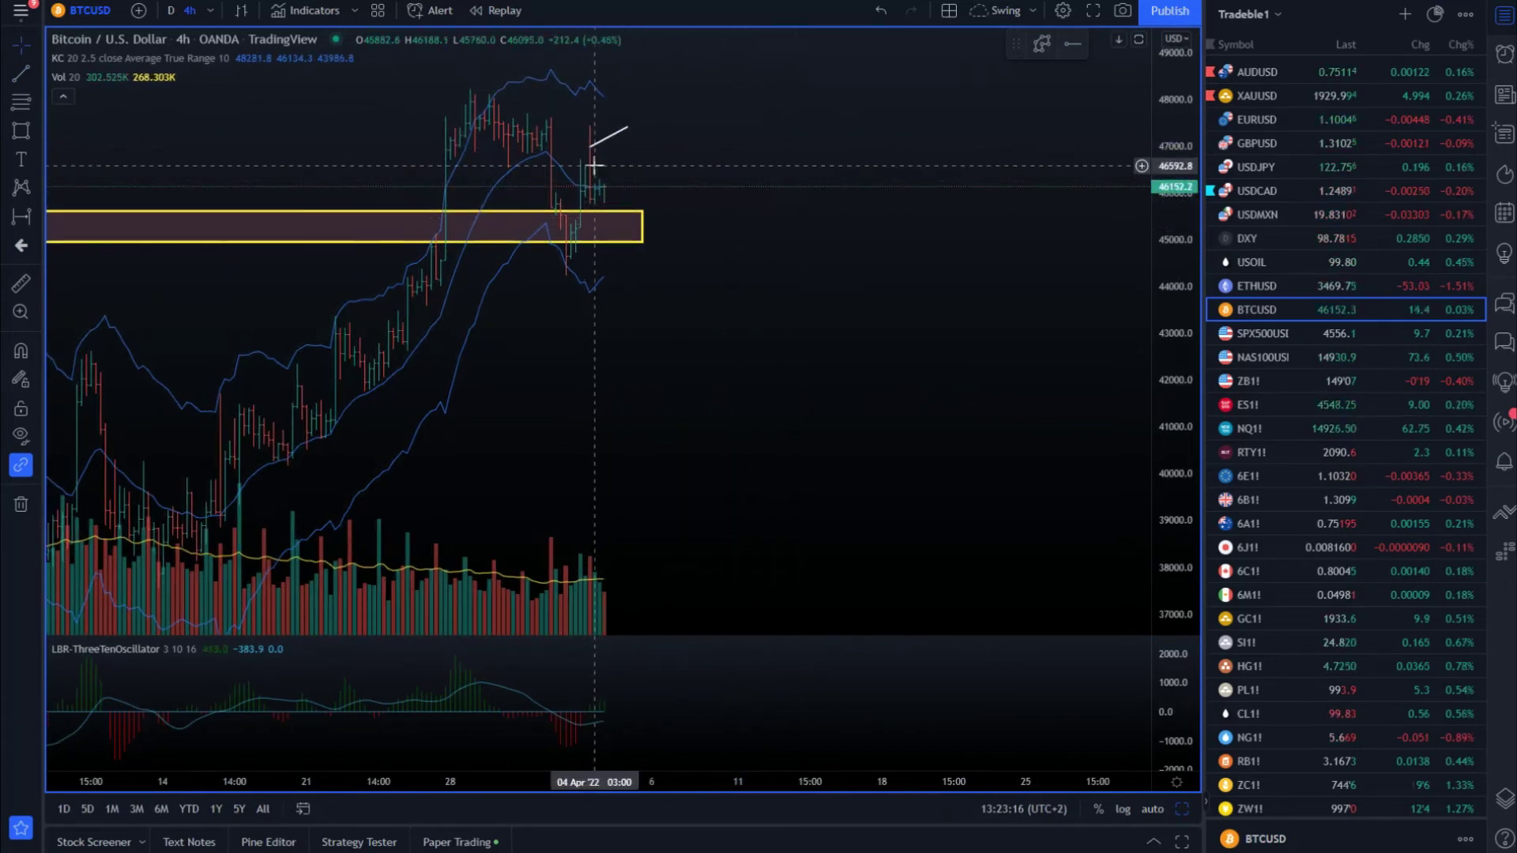
{"action": "scroll", "coordinate": [891, 376], "scroll_direction": "down", "scroll_amount": 3}
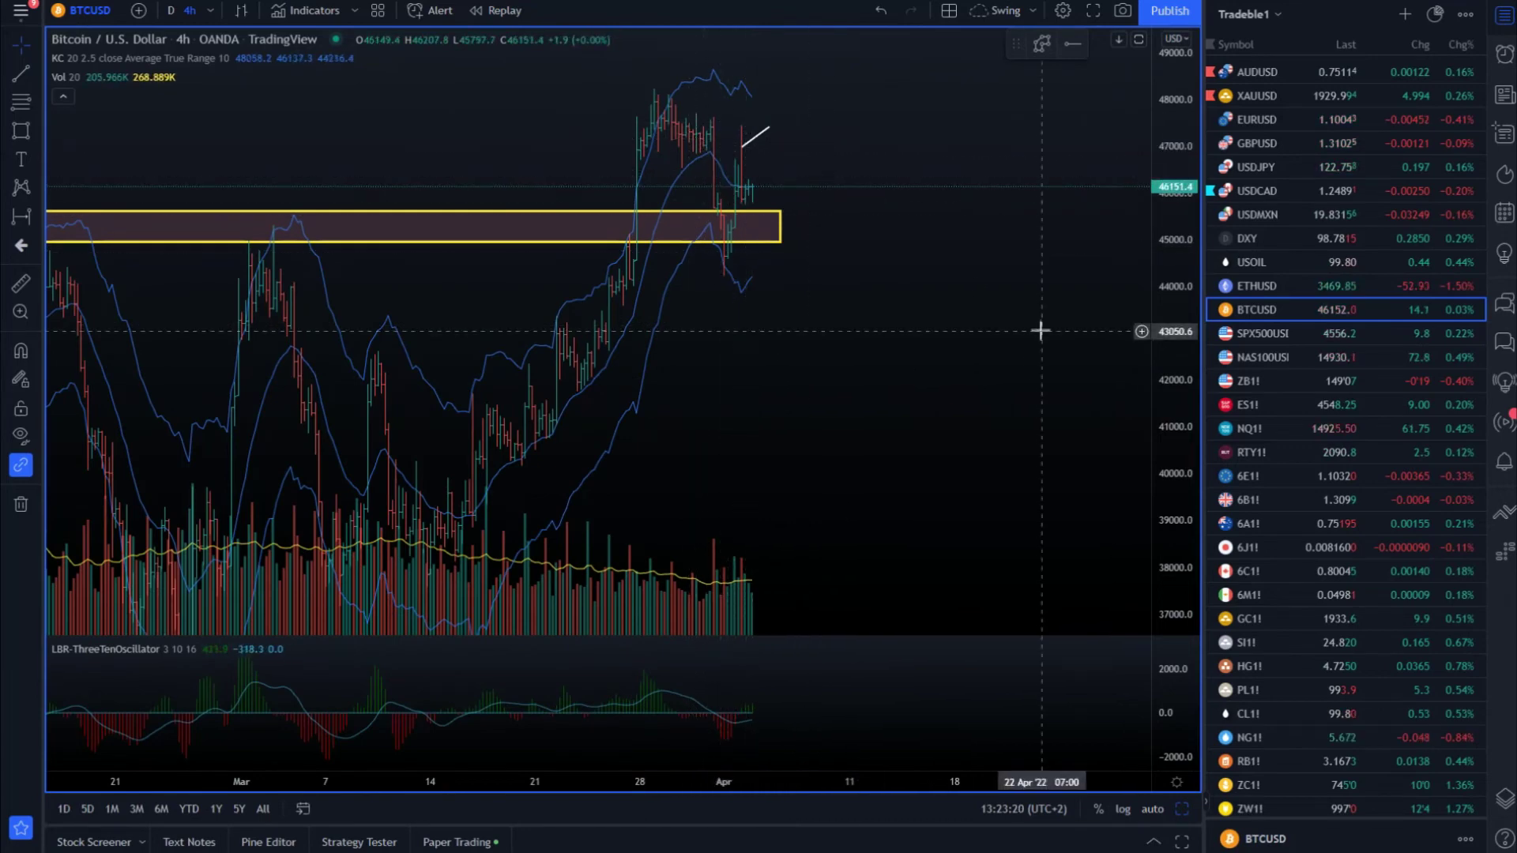
{"action": "left_click", "coordinate": [1185, 809]}
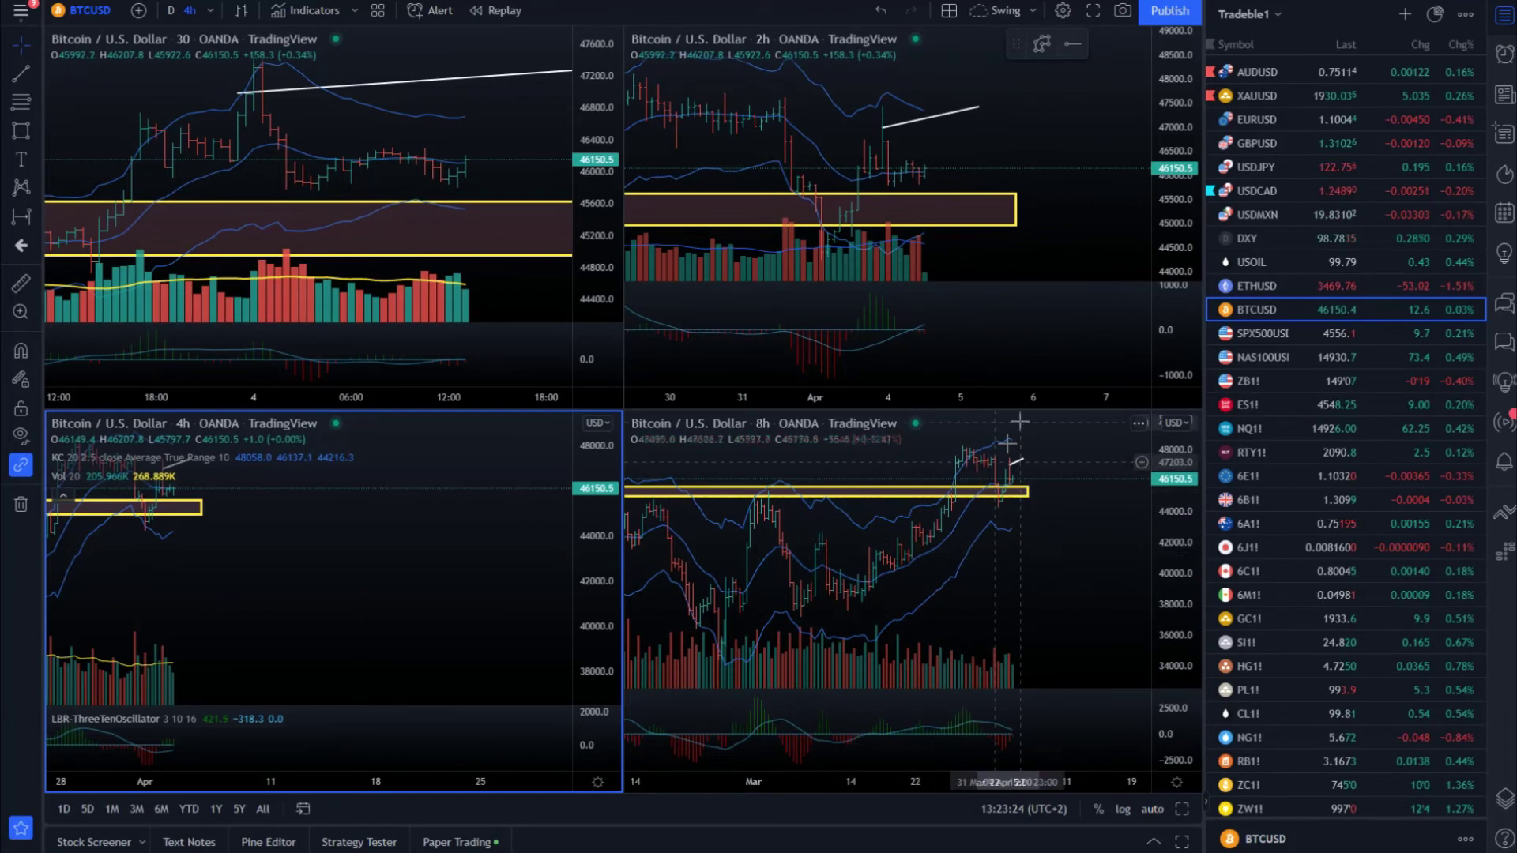
Make the 30-minute chart active, then the 8-hour chart, in the four-chart Bitcoin layout
{"action": "scroll", "coordinate": [1007, 608], "scroll_direction": "down", "scroll_amount": 2}
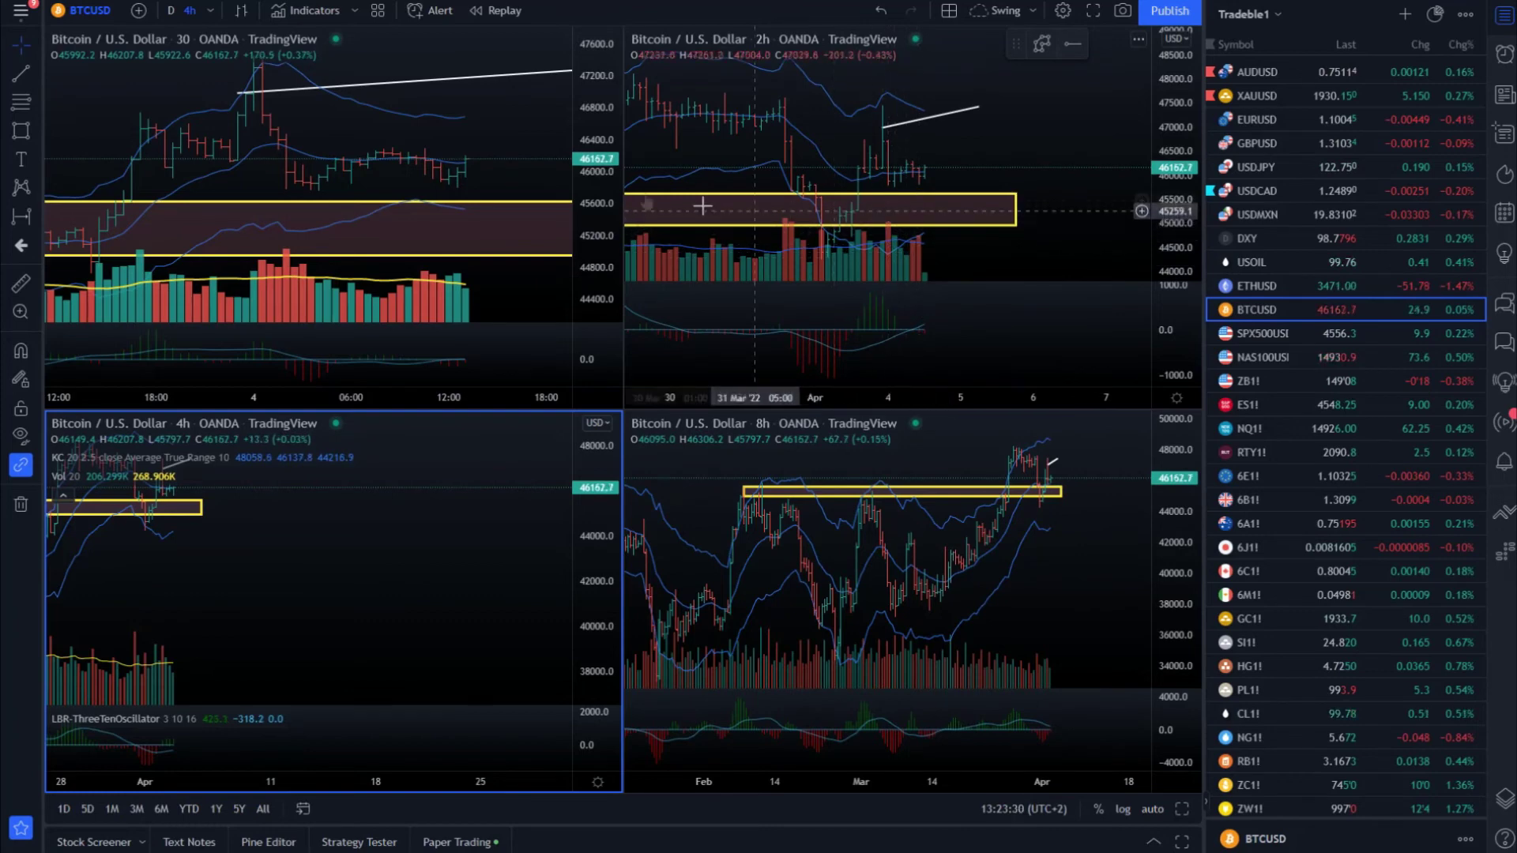
{"action": "left_click", "coordinate": [524, 129]}
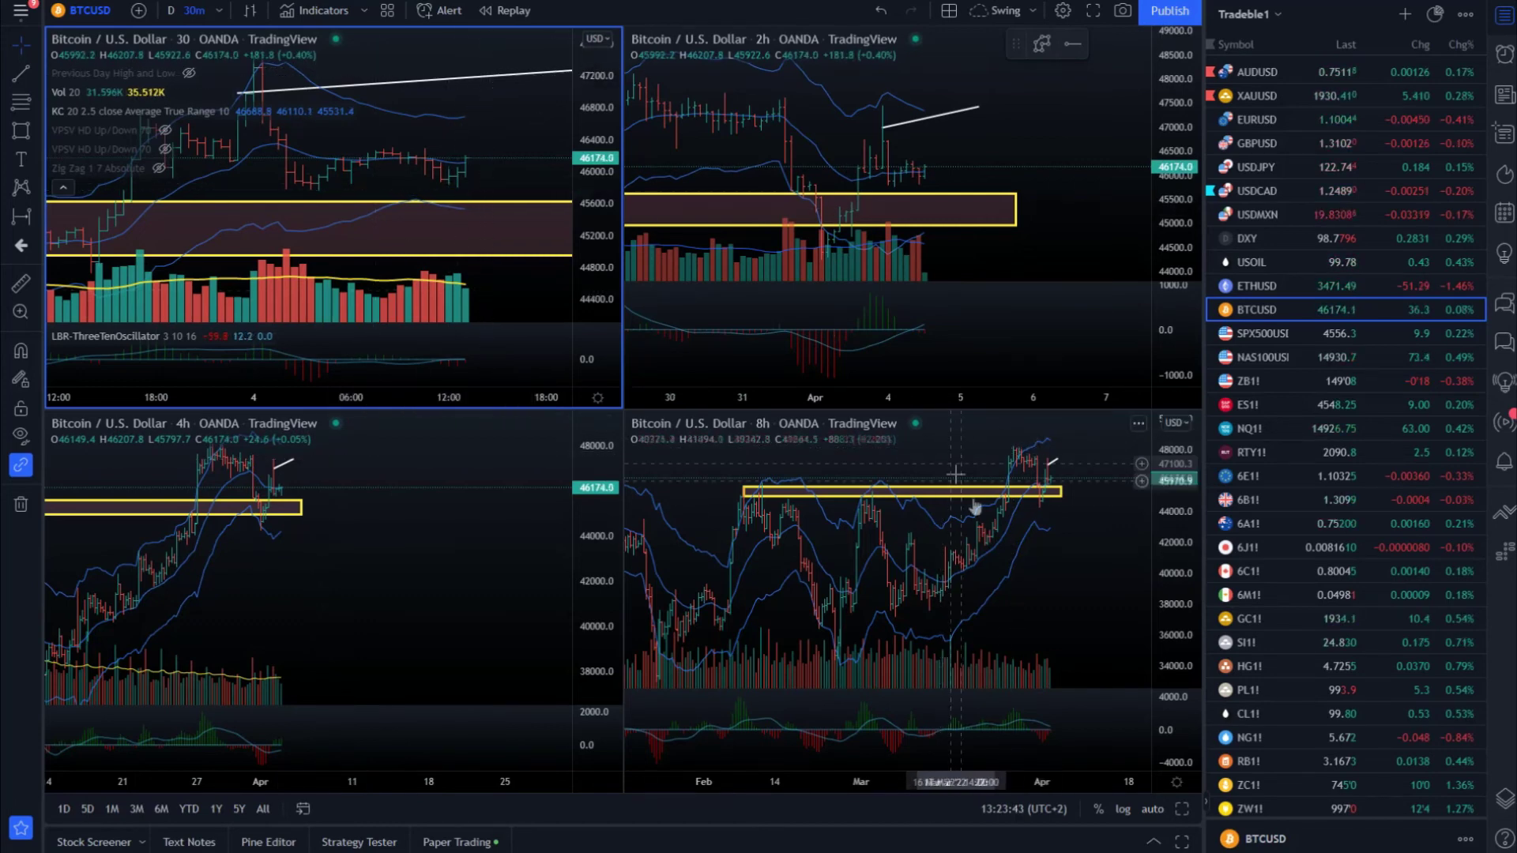
{"action": "scroll", "coordinate": [940, 447], "scroll_direction": "down", "scroll_amount": 5}
{"action": "left_click", "coordinate": [1015, 572]}
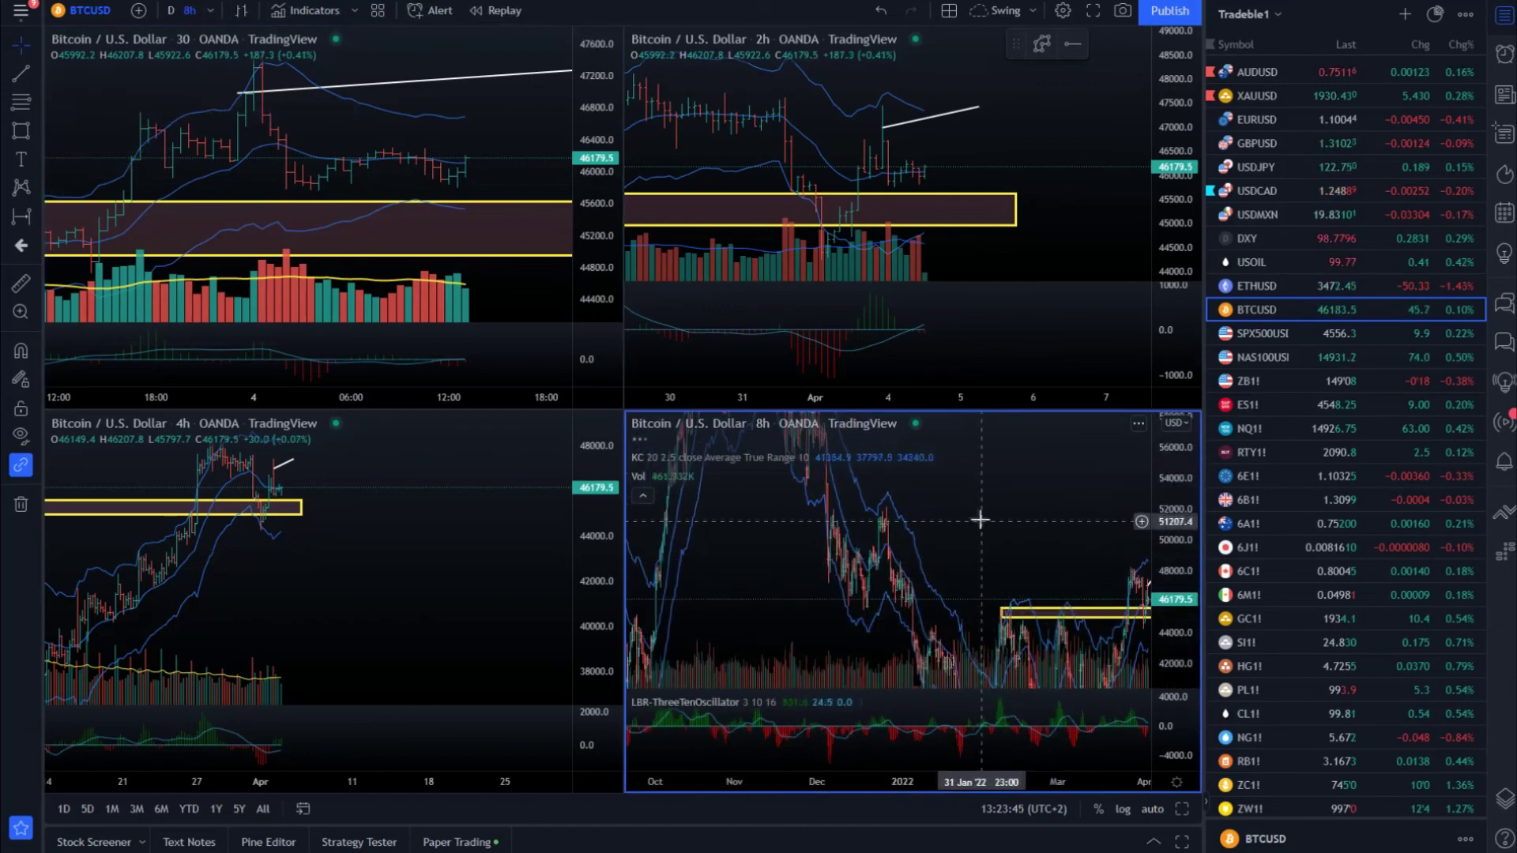